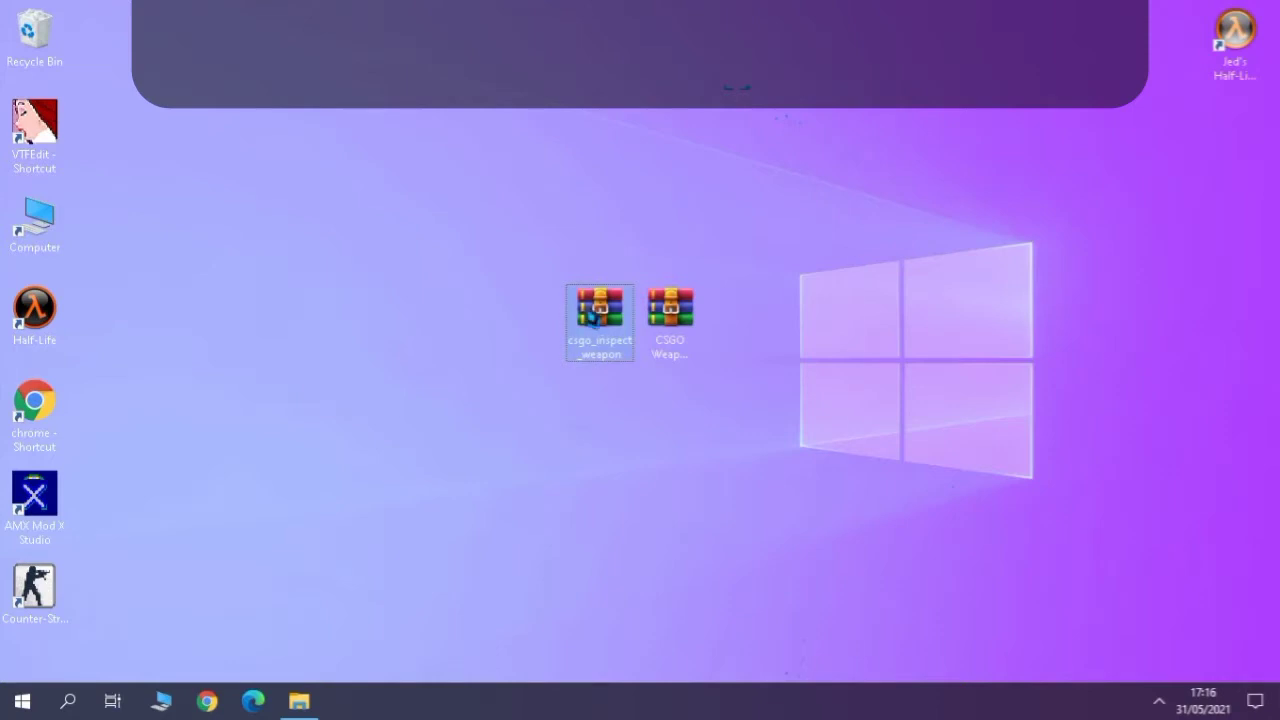
# Step: Extract the csgo_inspect_weapon archive onto the desktop and place the extracted plugin file directly beneath the archive
pyautogui.rightClick(591, 316)
pyautogui.click(638, 368)
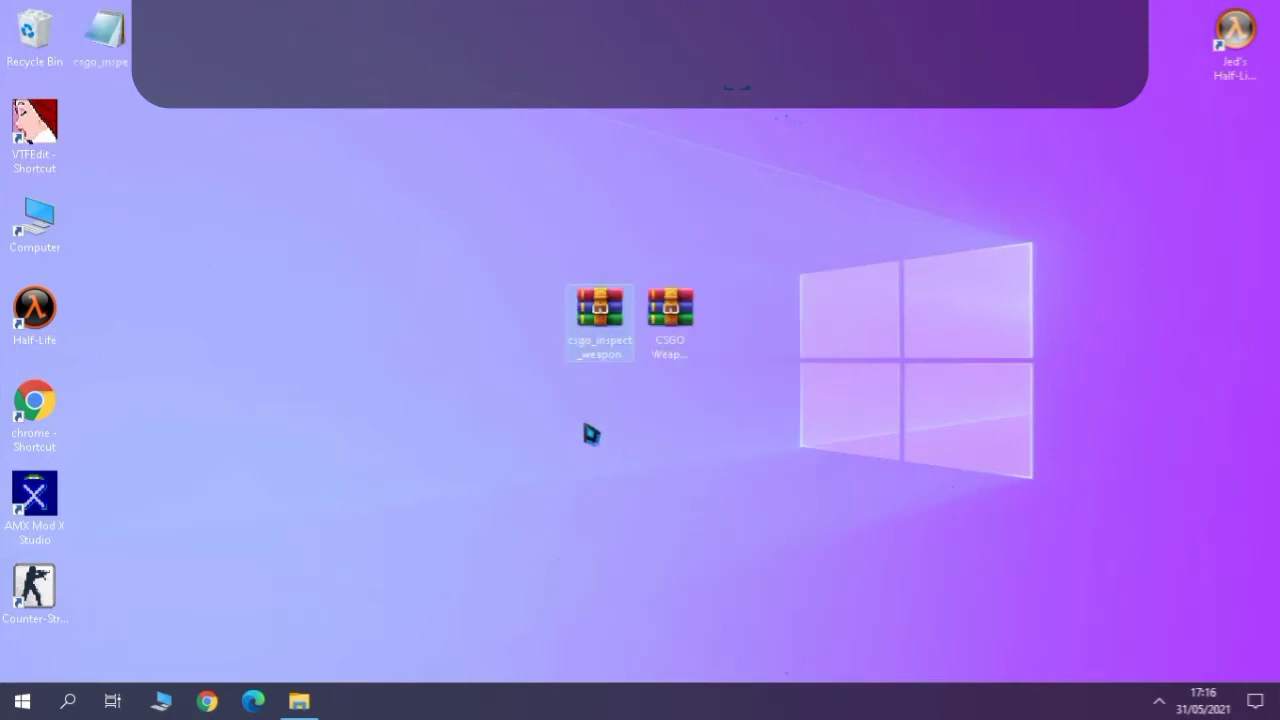
pyautogui.moveTo(100, 42); pyautogui.dragTo(610, 392)
pyautogui.moveTo(487, 246); pyautogui.dragTo(645, 487)
pyautogui.click(688, 472)
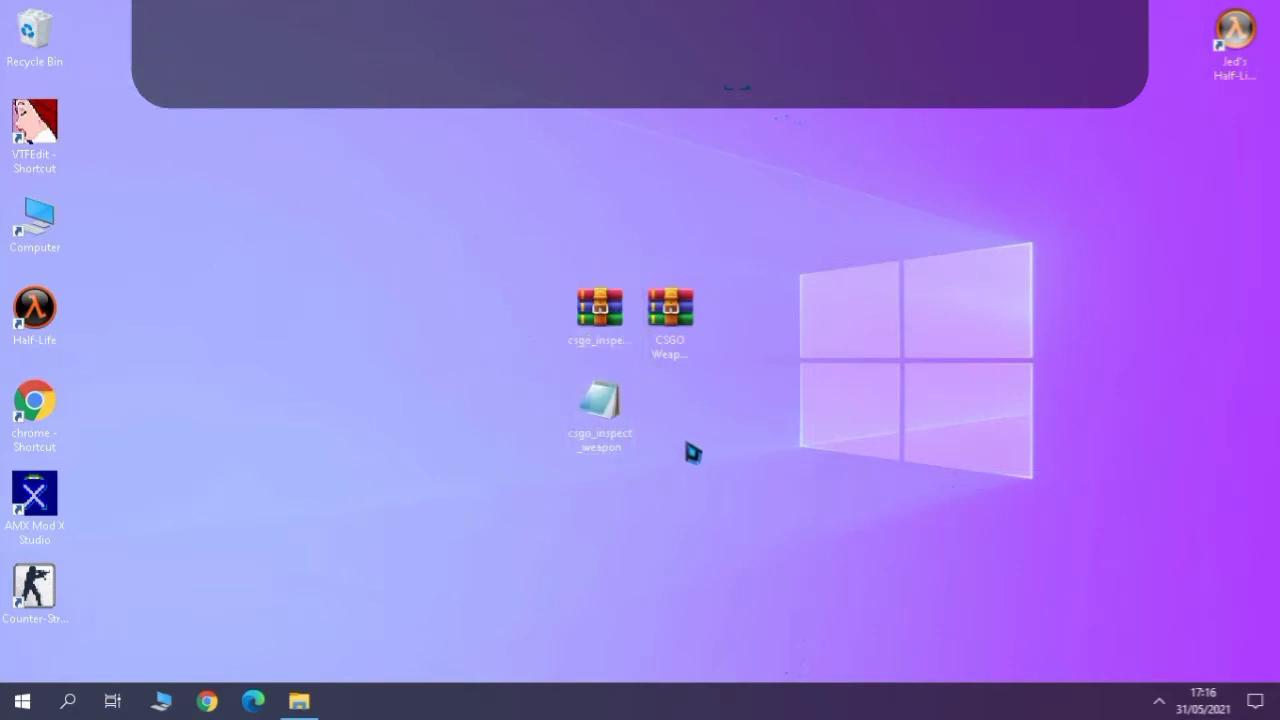
# Step: Extract the CSGO Weapon Pack archive onto the desktop and place the CT Arms and Leet Arms folders beneath it
pyautogui.click(670, 327)
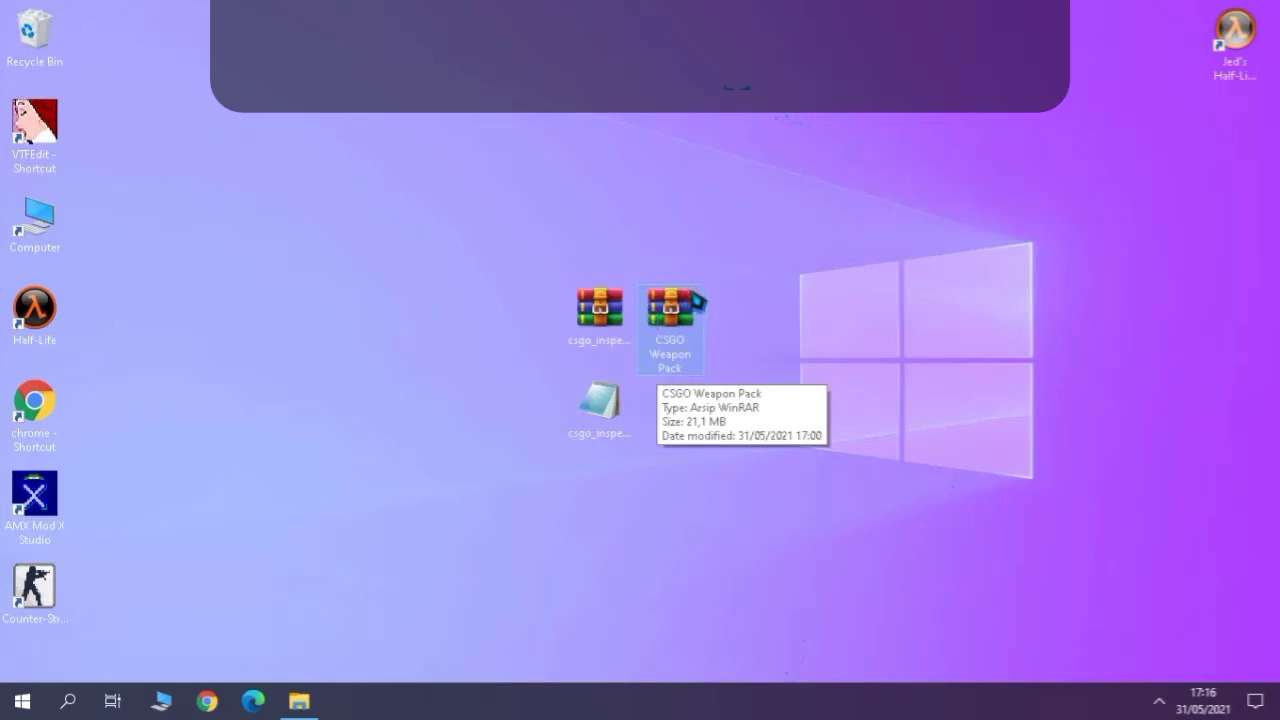
pyautogui.rightClick(670, 340)
pyautogui.click(707, 367)
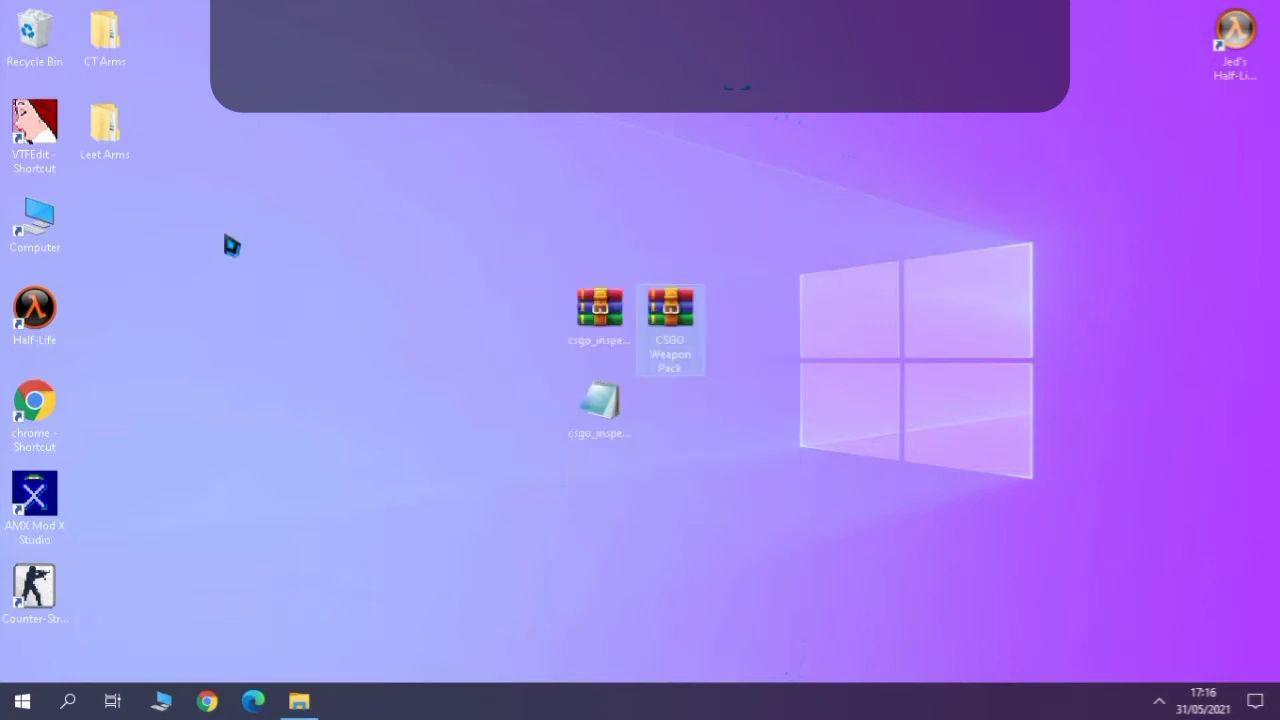
pyautogui.moveTo(150, 178); pyautogui.dragTo(700, 400)
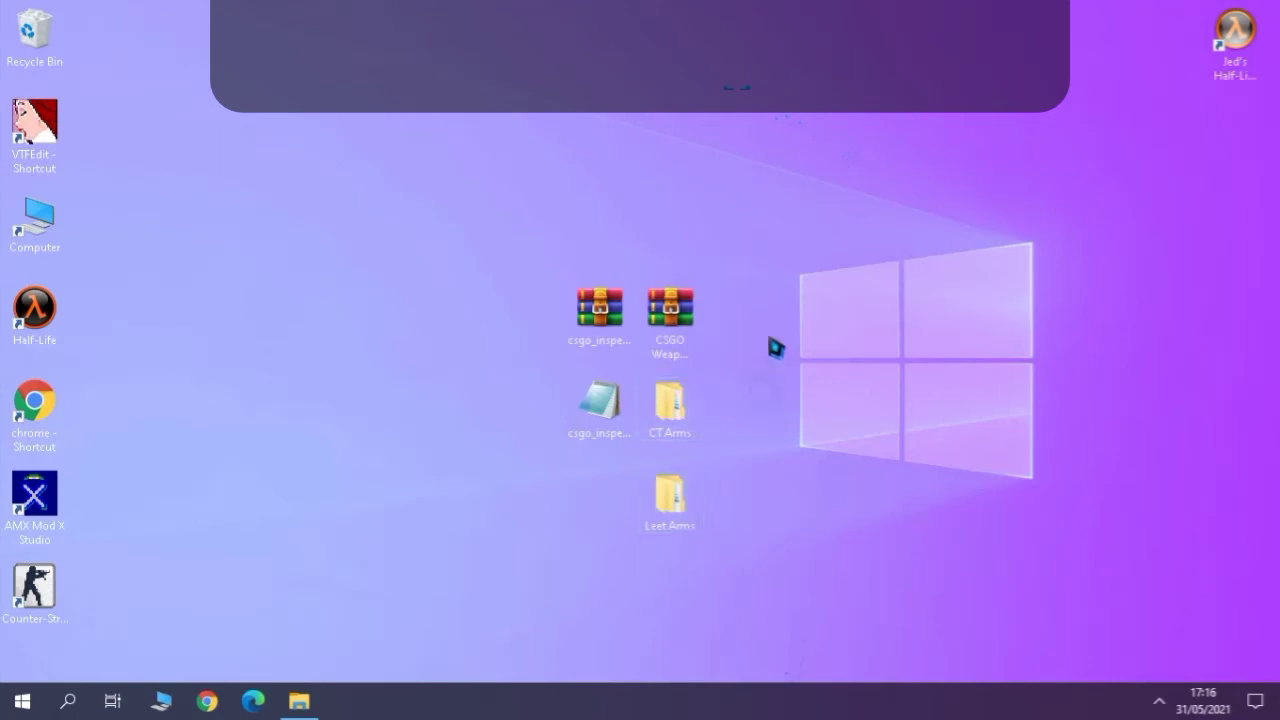
pyautogui.rightClick(771, 232)
pyautogui.click(797, 287)
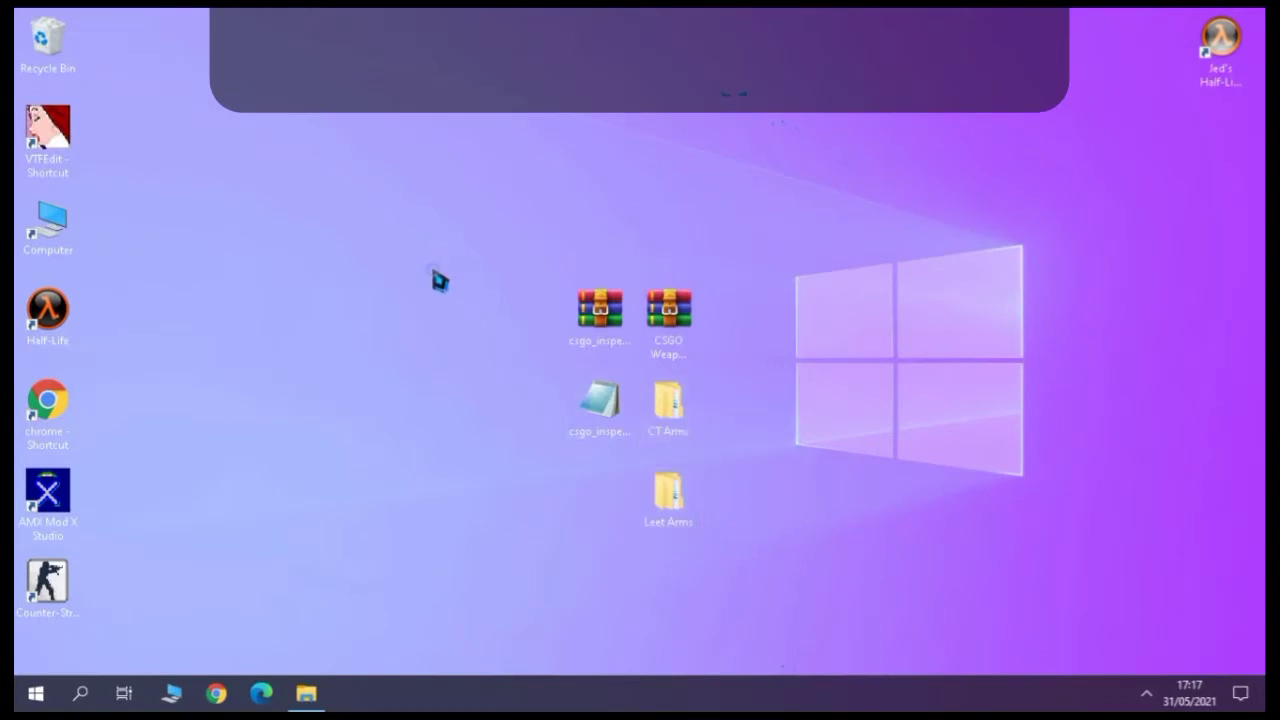
pyautogui.rightClick(436, 274)
pyautogui.click(474, 325)
pyautogui.moveTo(493, 231); pyautogui.dragTo(740, 540)
pyautogui.click(549, 498)
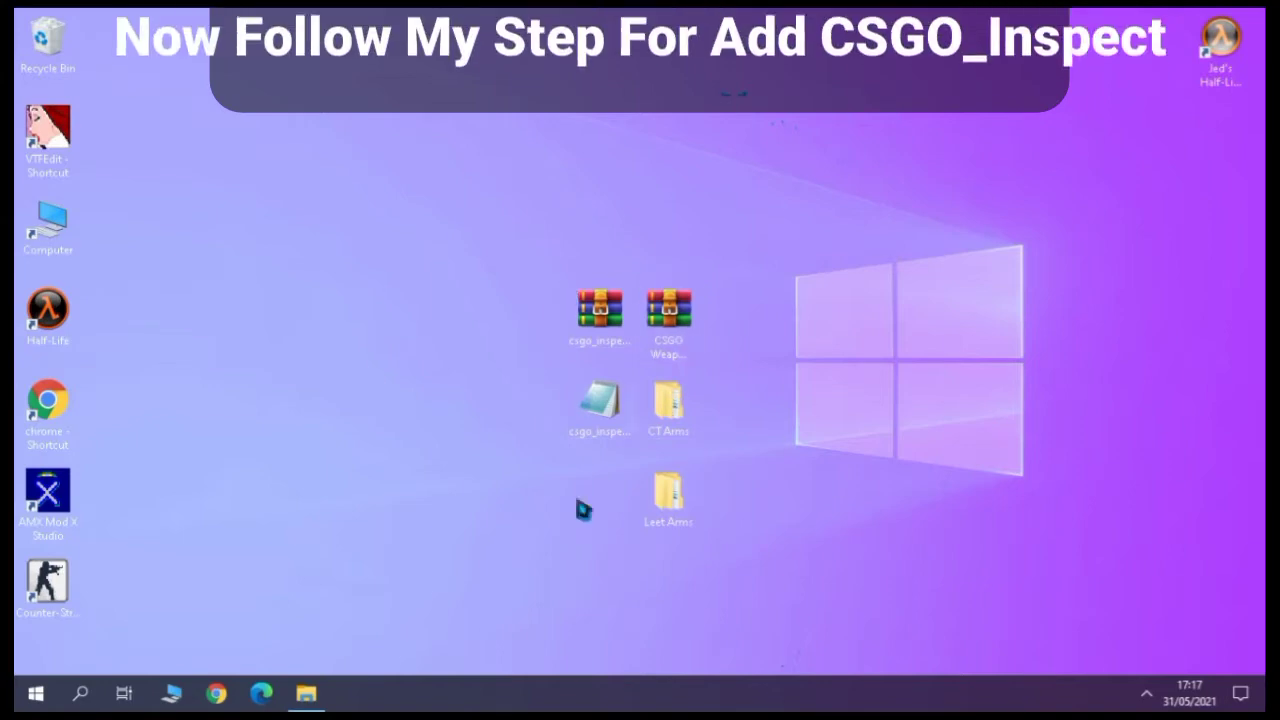
# Step: Show the CSGO MOD folder in a smaller window beside the desktop files, and move the csgo_inspect_weapon archive and plugin file clear of it
pyautogui.click(306, 693)
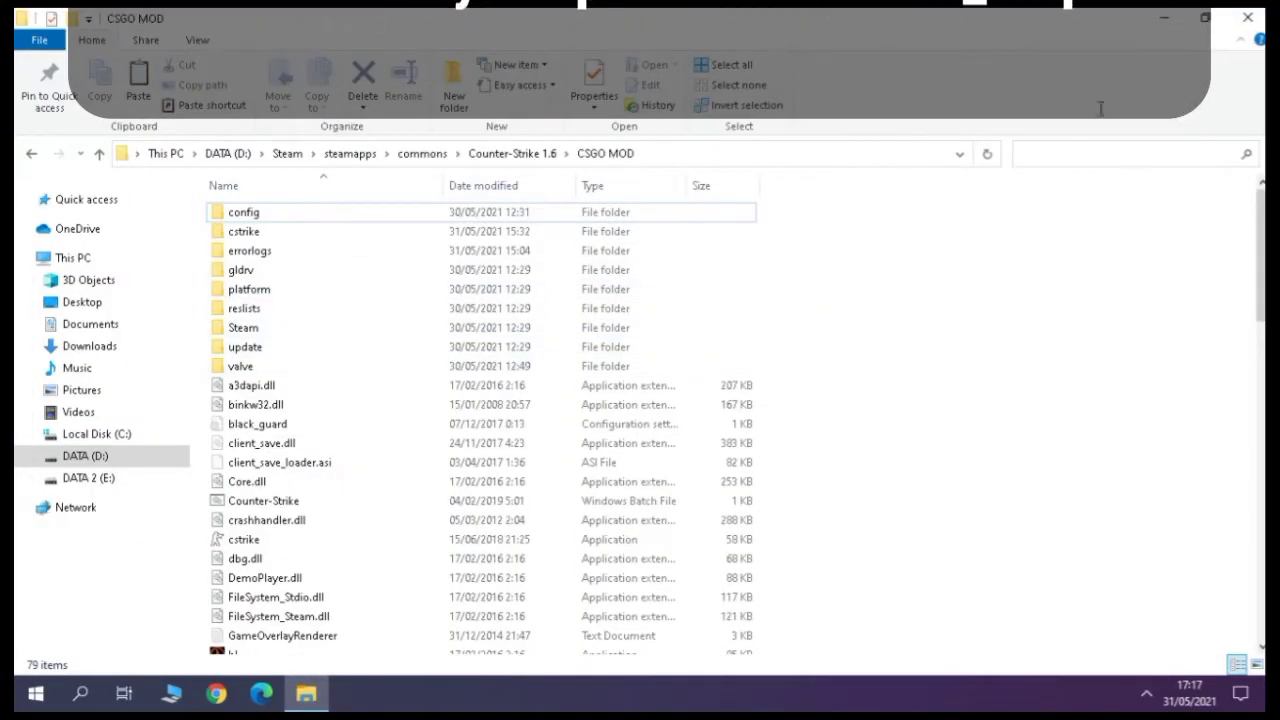
pyautogui.click(1206, 18)
pyautogui.moveTo(923, 180); pyautogui.dragTo(282, 132)
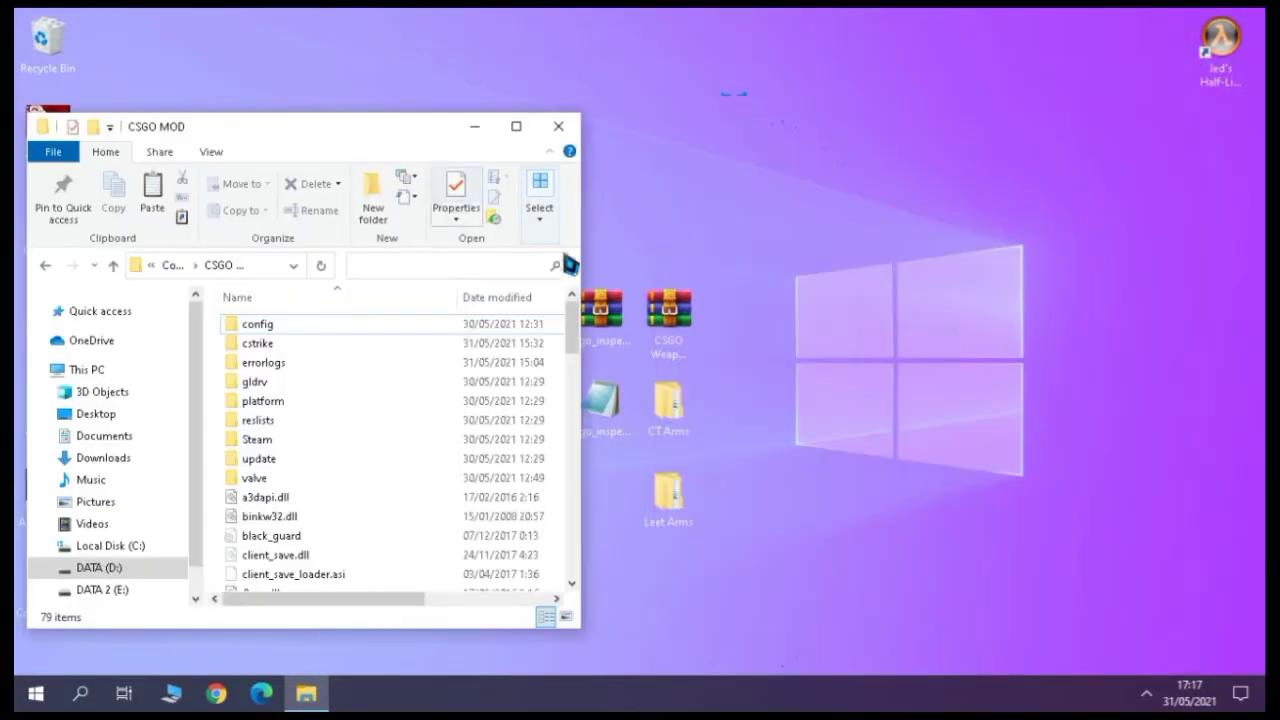
pyautogui.moveTo(600, 318); pyautogui.dragTo(738, 318)
pyautogui.moveTo(600, 408); pyautogui.dragTo(757, 440)
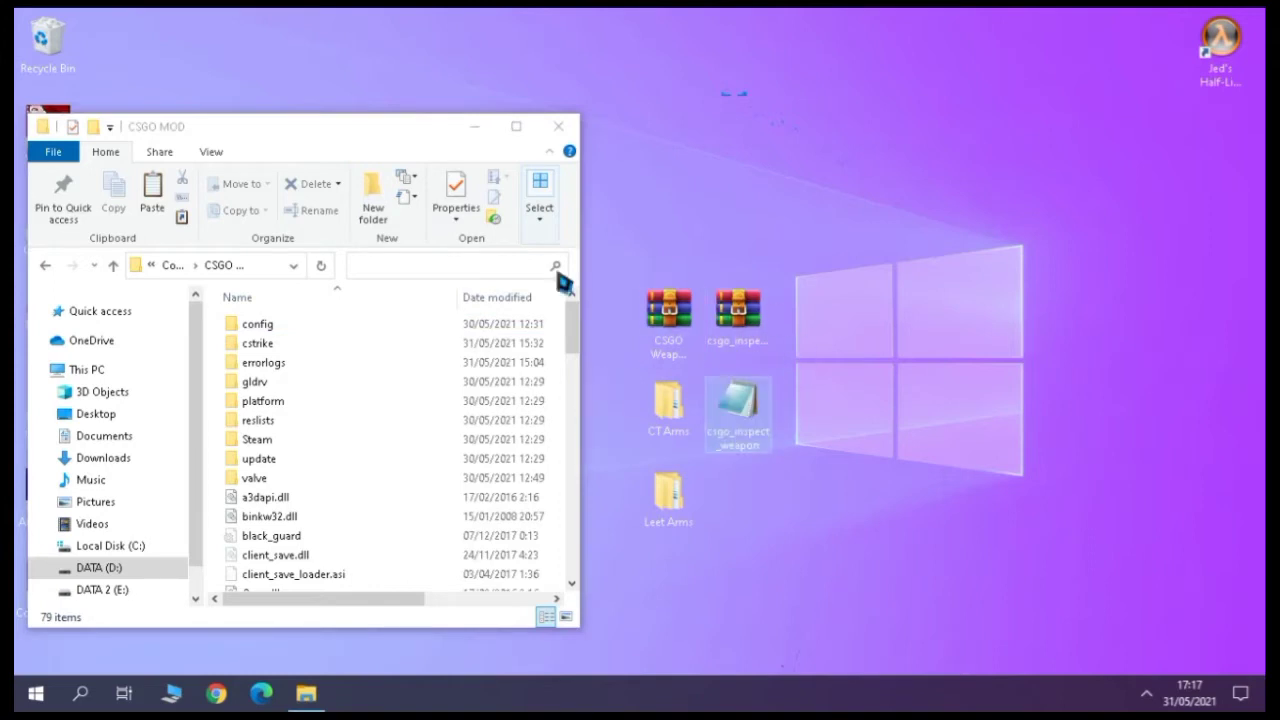
# Step: Open the amxmodx folder inside cstrike's addons folder
pyautogui.click(266, 346)
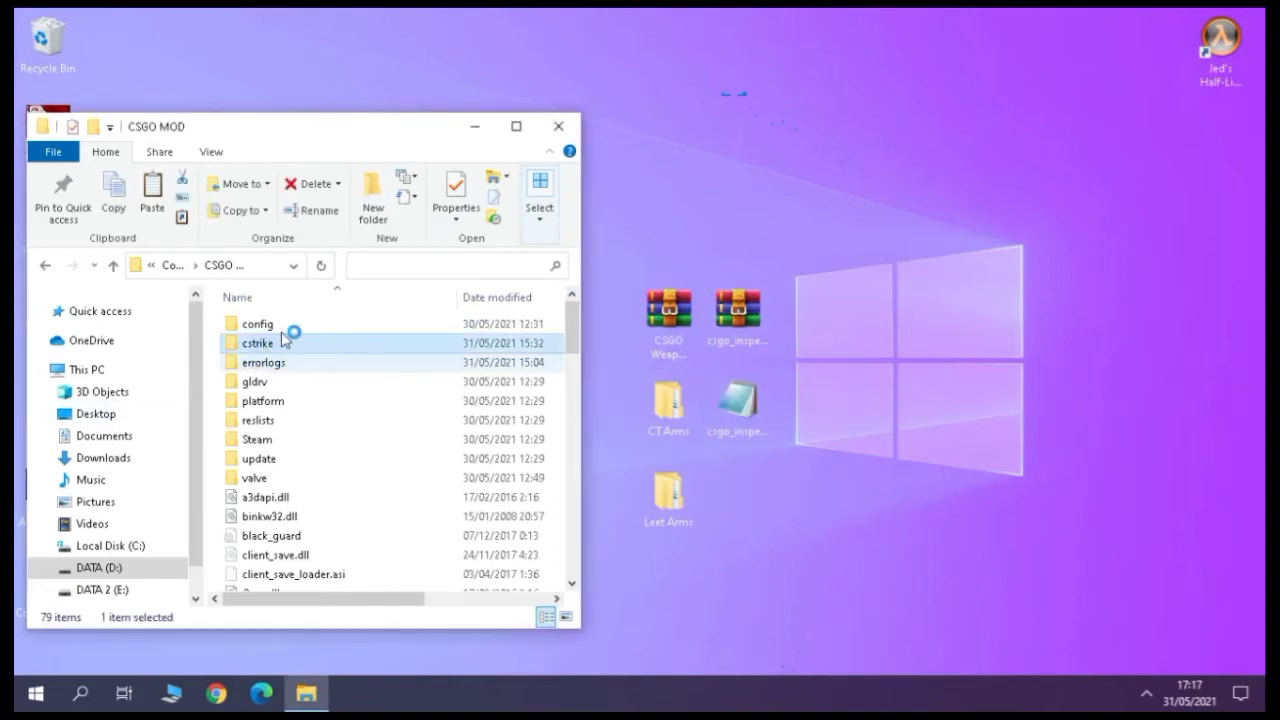
pyautogui.doubleClick(282, 341)
pyautogui.doubleClick(283, 331)
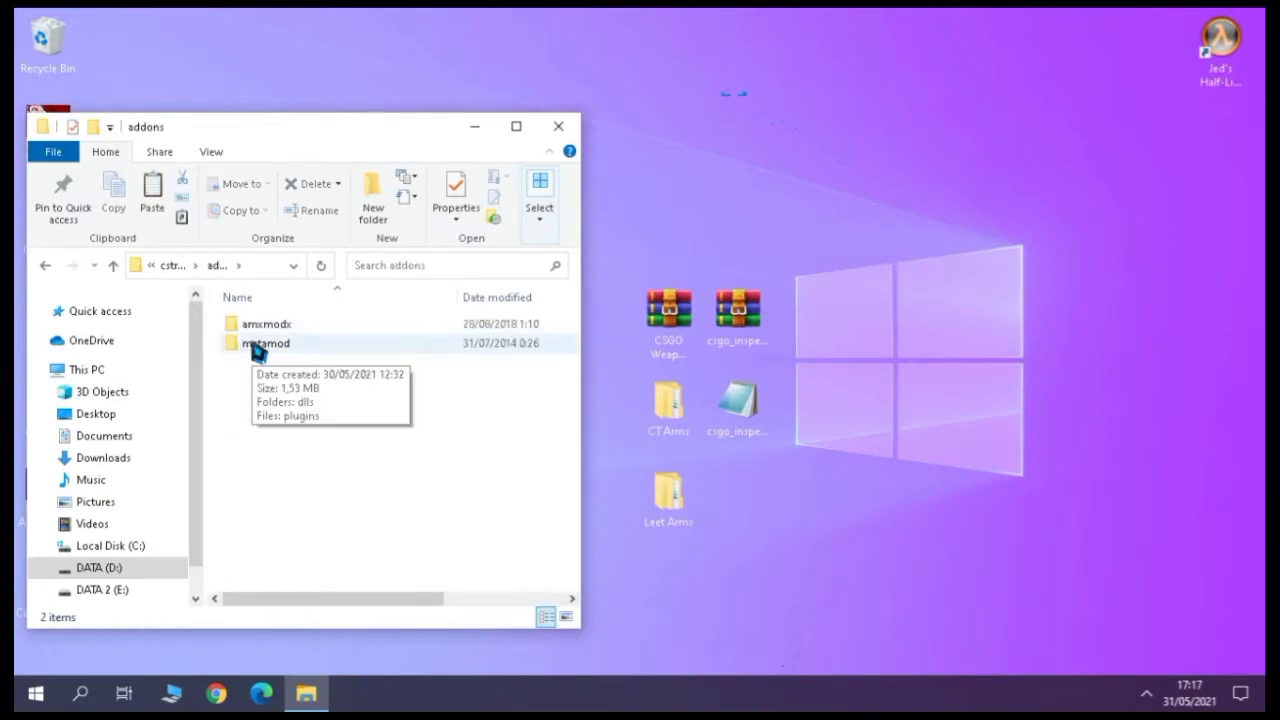
pyautogui.doubleClick(300, 325)
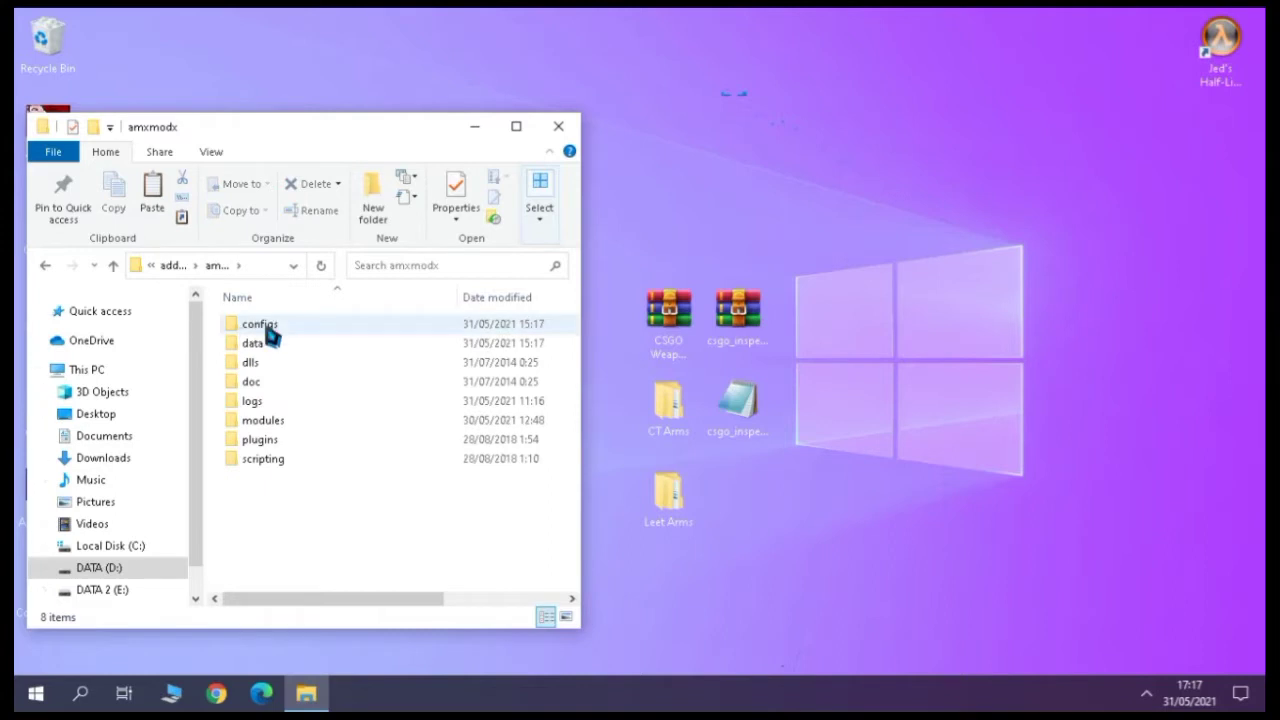
# Step: Copy the csgo_inspect_weapon plugin file from the desktop into the plugins folder, replacing the existing file
pyautogui.click(262, 444)
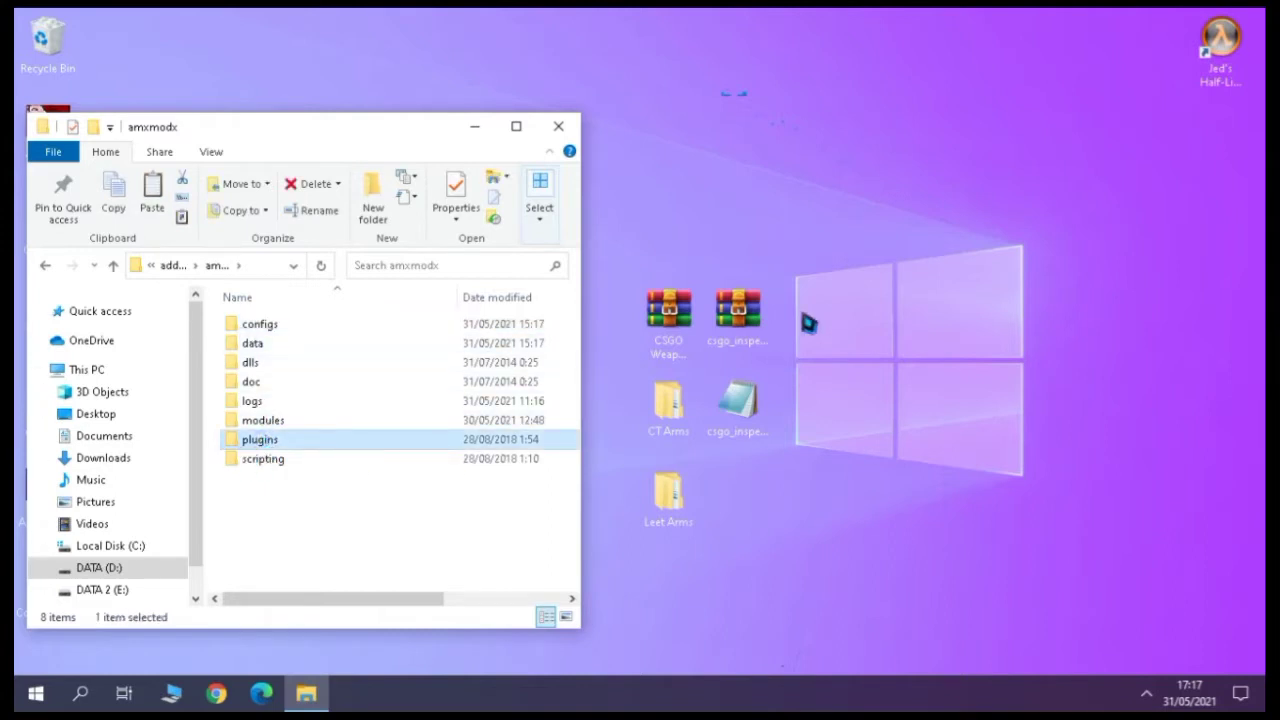
pyautogui.moveTo(737, 405); pyautogui.dragTo(322, 448)
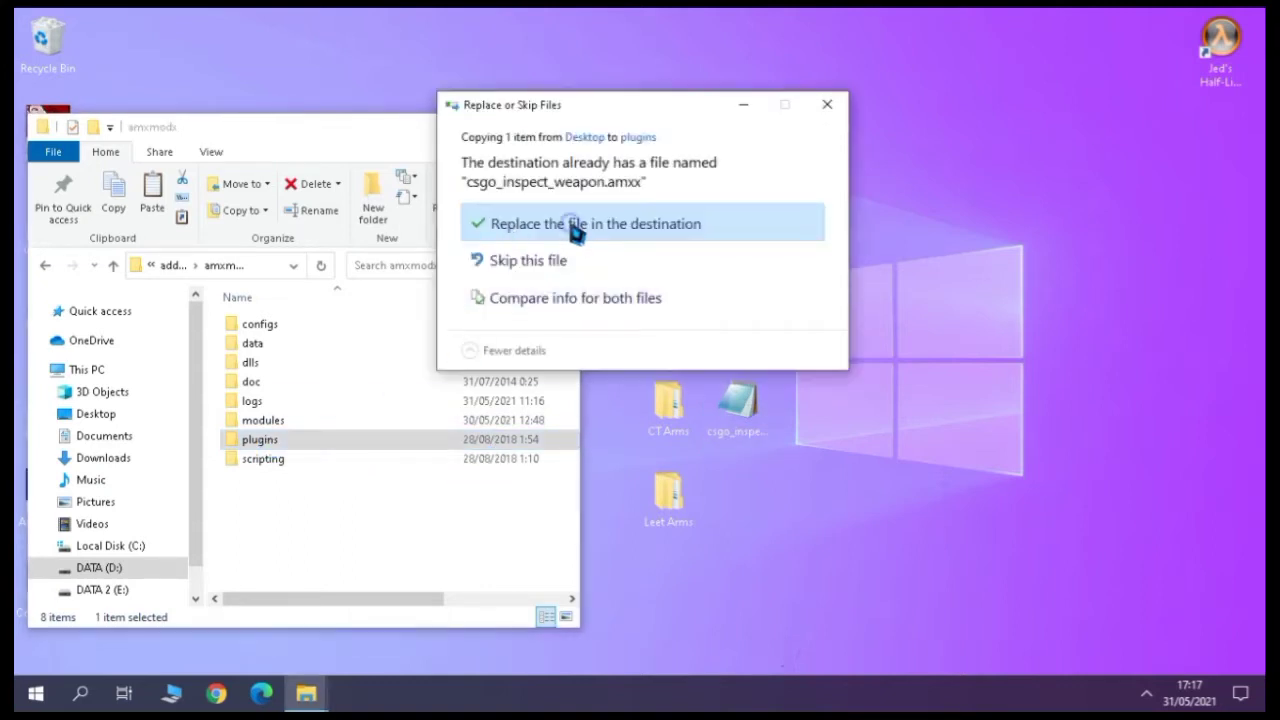
pyautogui.click(577, 228)
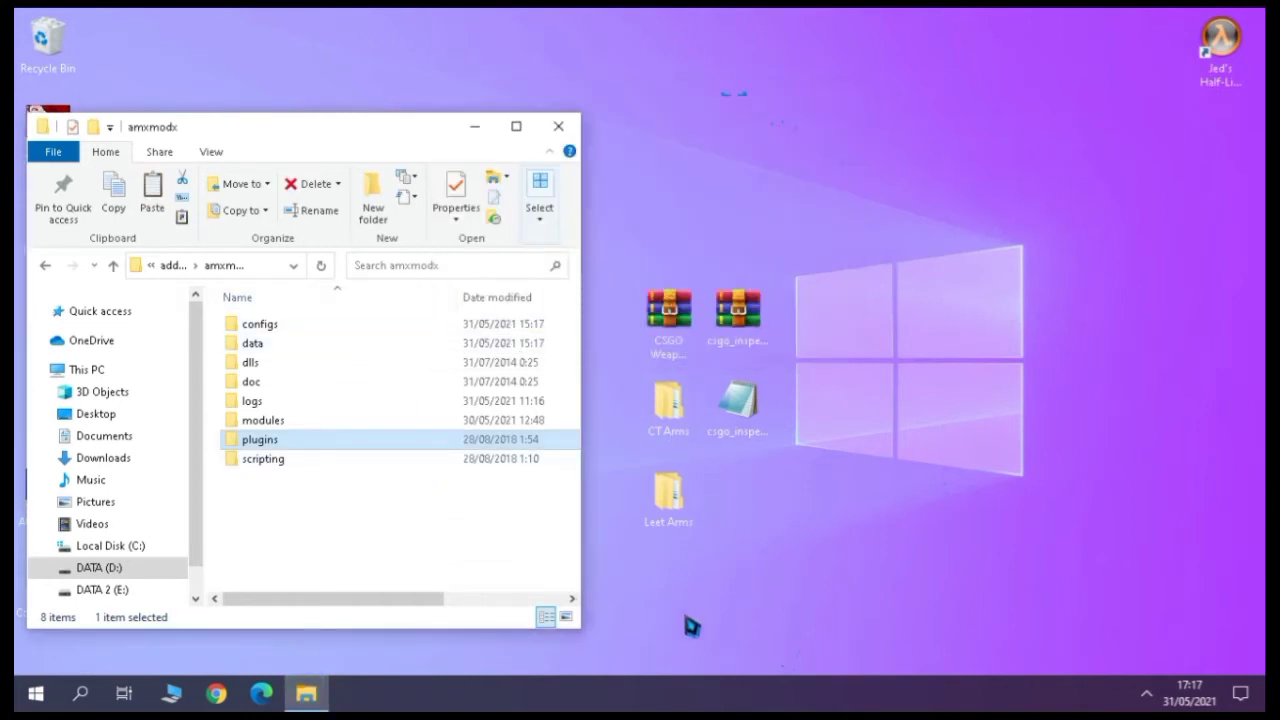
# Step: Open the plugins folder and find the csgo_inspect_weapon file in it
pyautogui.rightClick(260, 447)
pyautogui.click(240, 500)
pyautogui.click(240, 500)
pyautogui.click(252, 445)
pyautogui.doubleClick(252, 445)
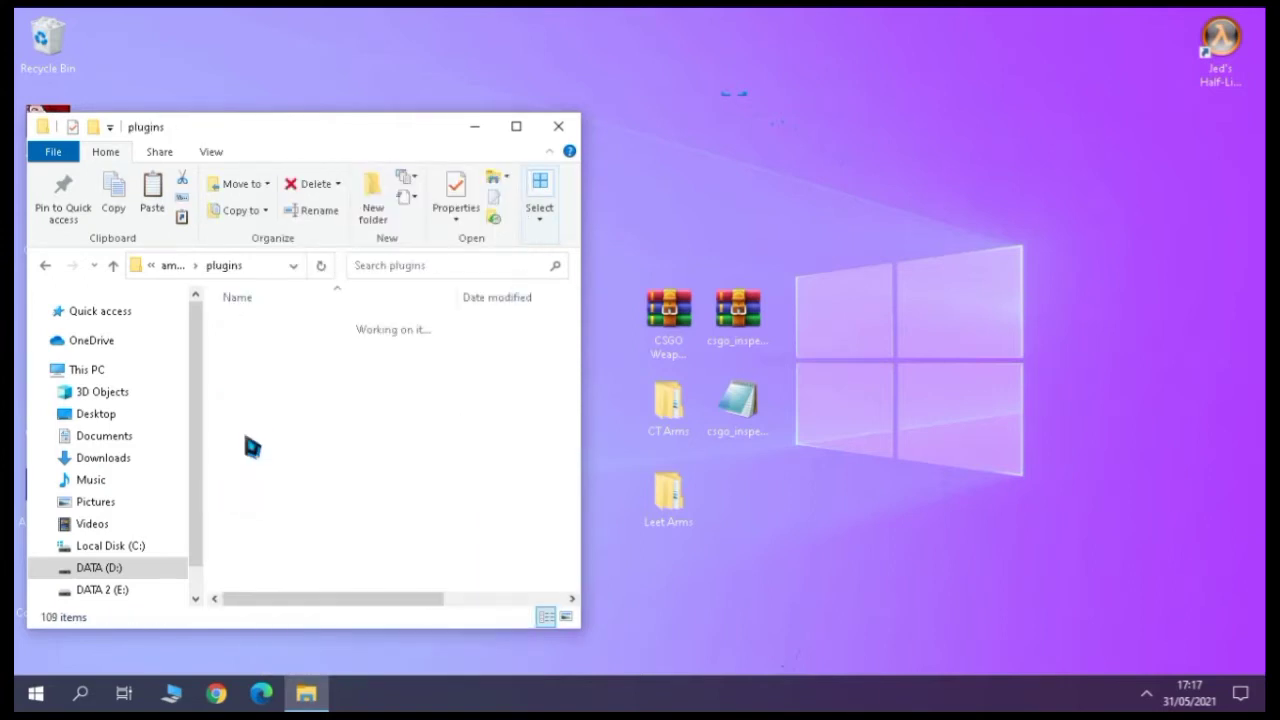
pyautogui.scroll(-5, 255, 445)
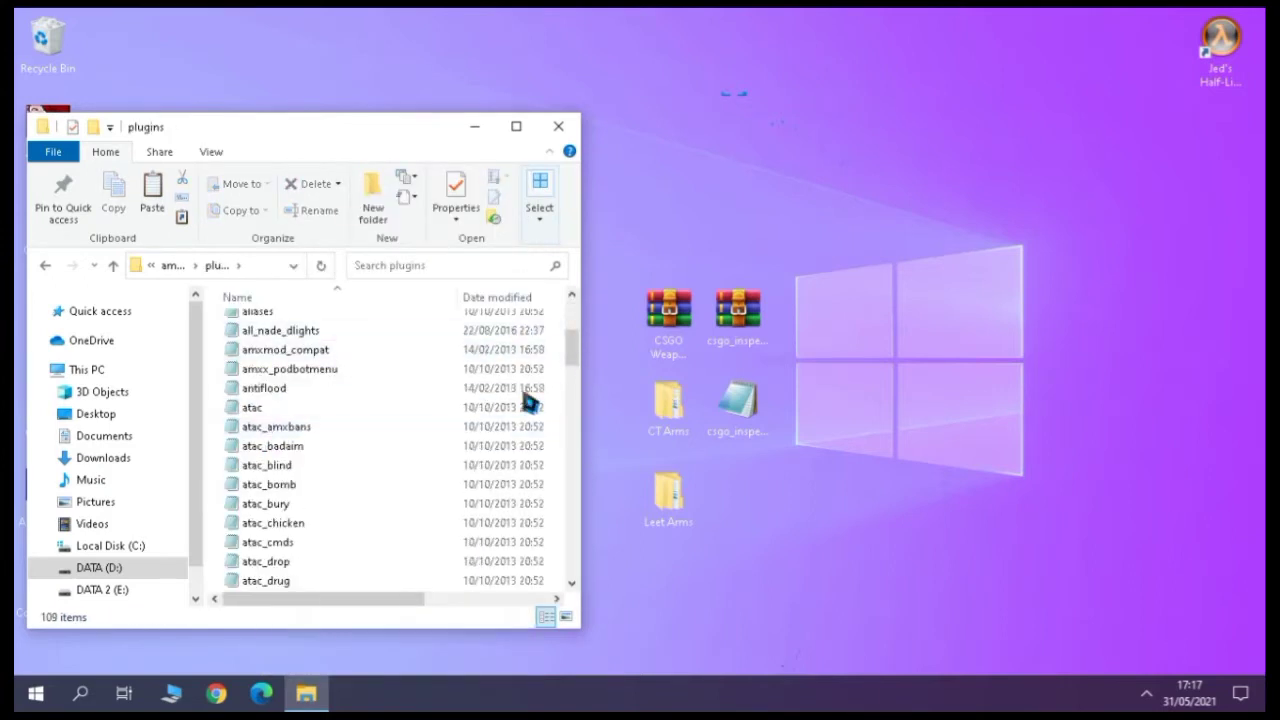
pyautogui.scroll(-7, 286, 509)
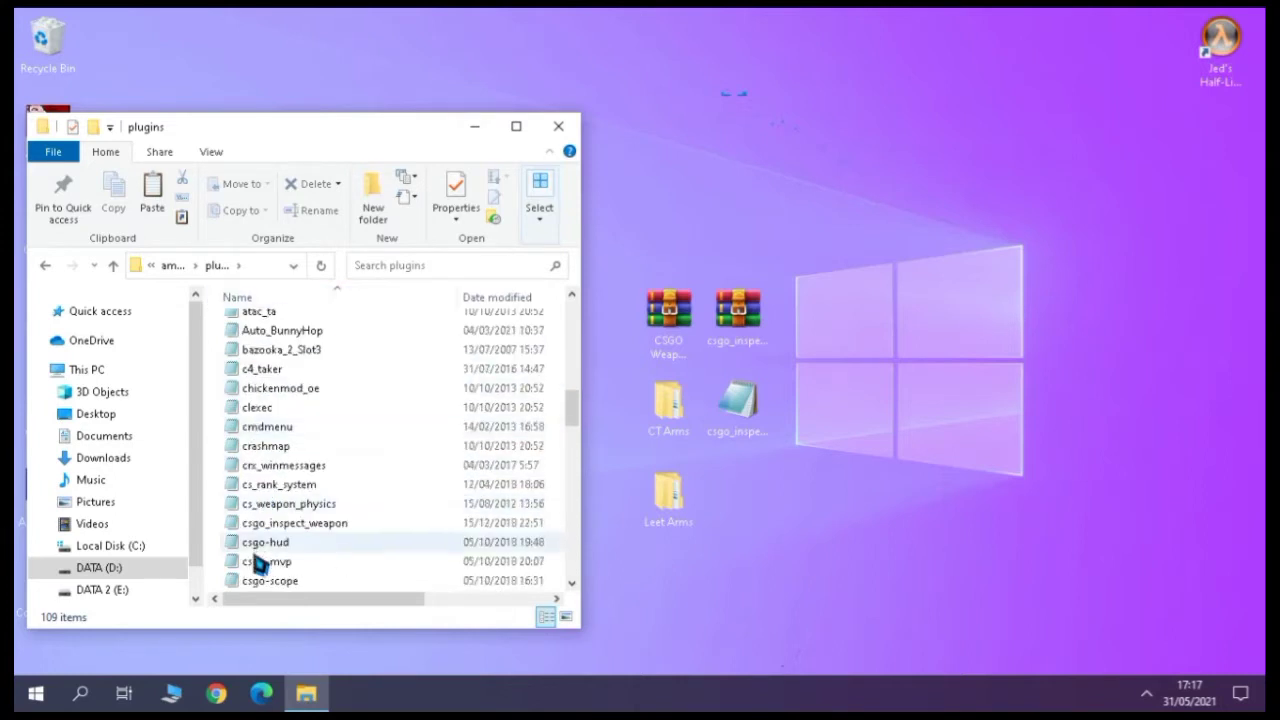
# Step: Copy the file name of the csgo_inspect_weapon plugin to the clipboard, leaving the name as it is
pyautogui.click(270, 523)
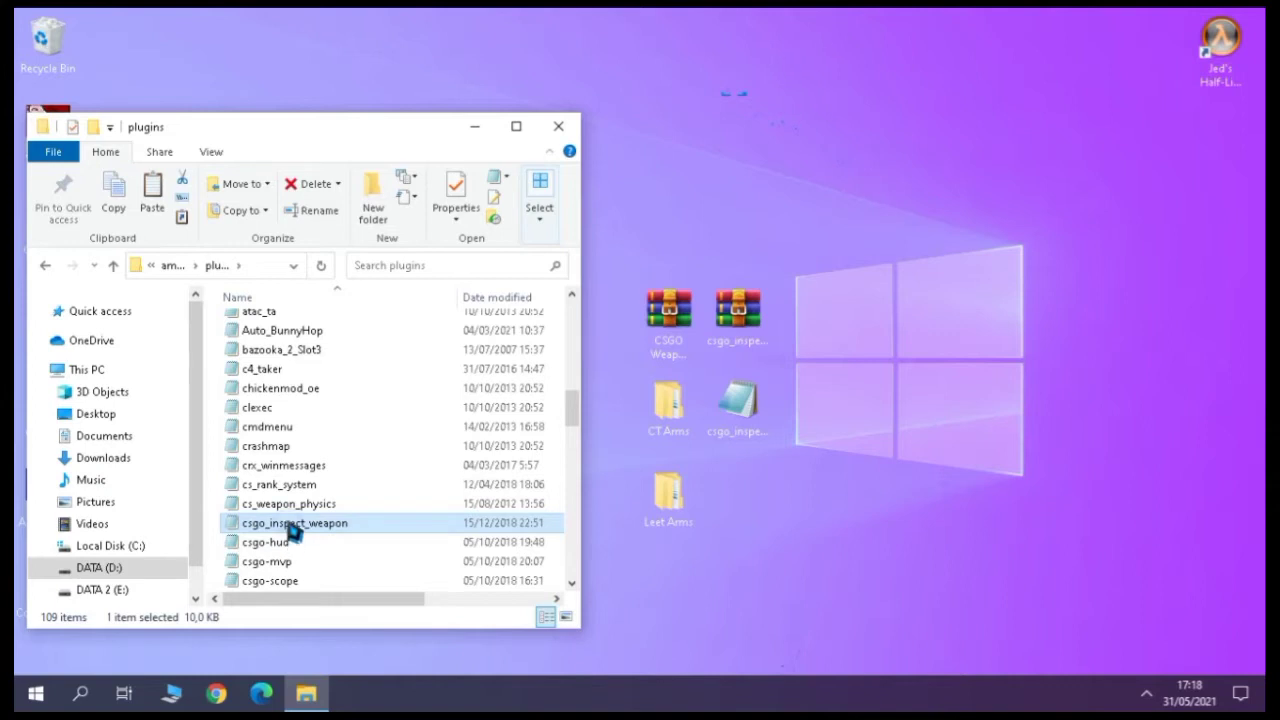
pyautogui.rightClick(292, 530)
pyautogui.click(337, 479)
pyautogui.hotkey('ctrl', 'c')
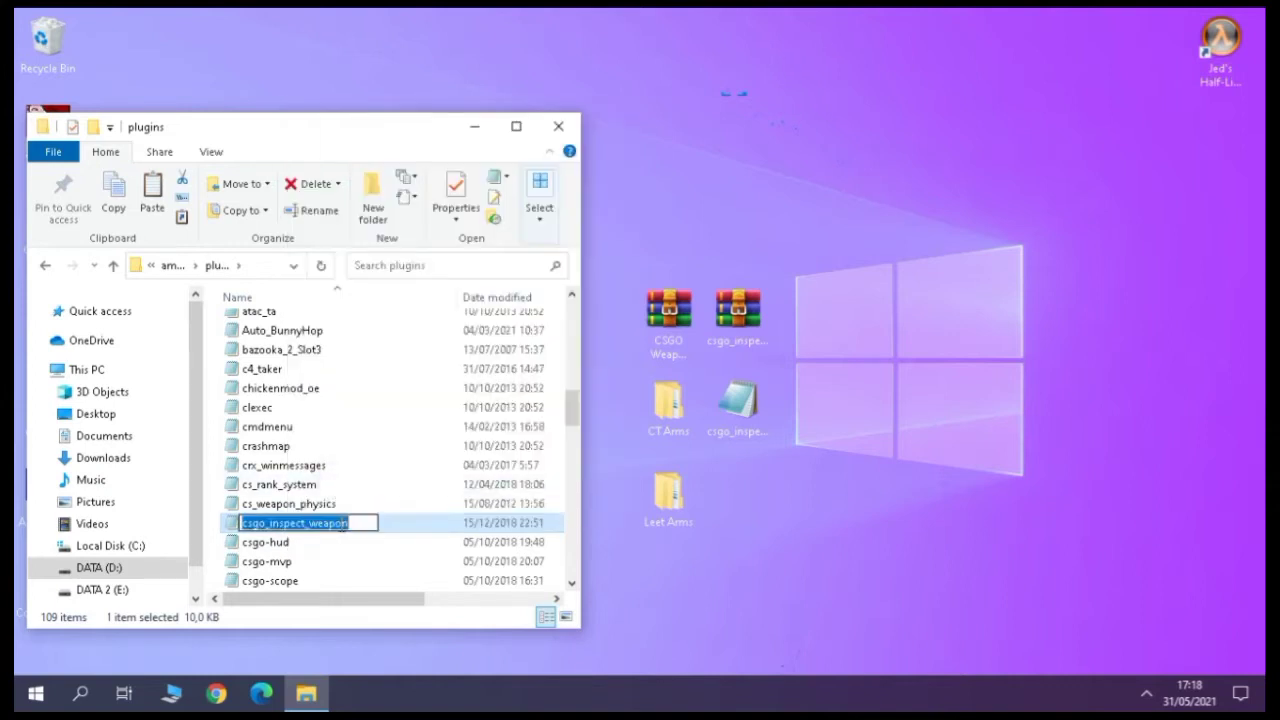
pyautogui.rightClick(342, 527)
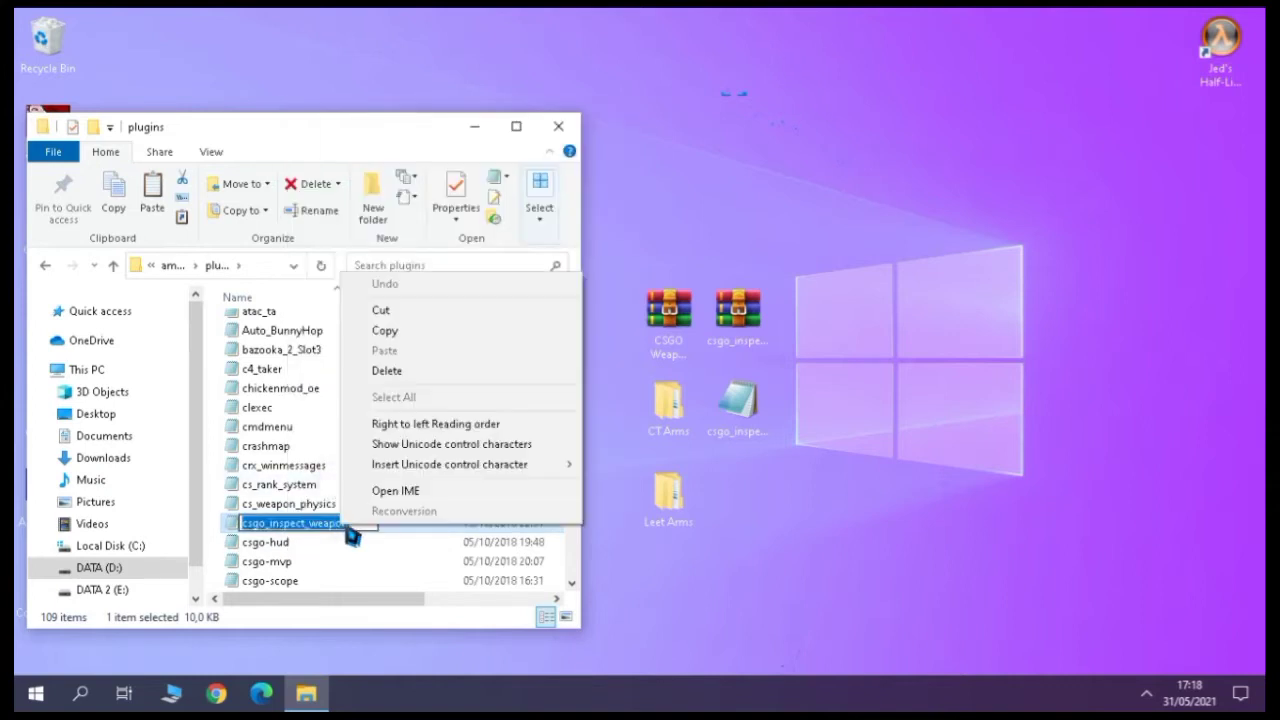
pyautogui.click(388, 336)
pyautogui.click(418, 527)
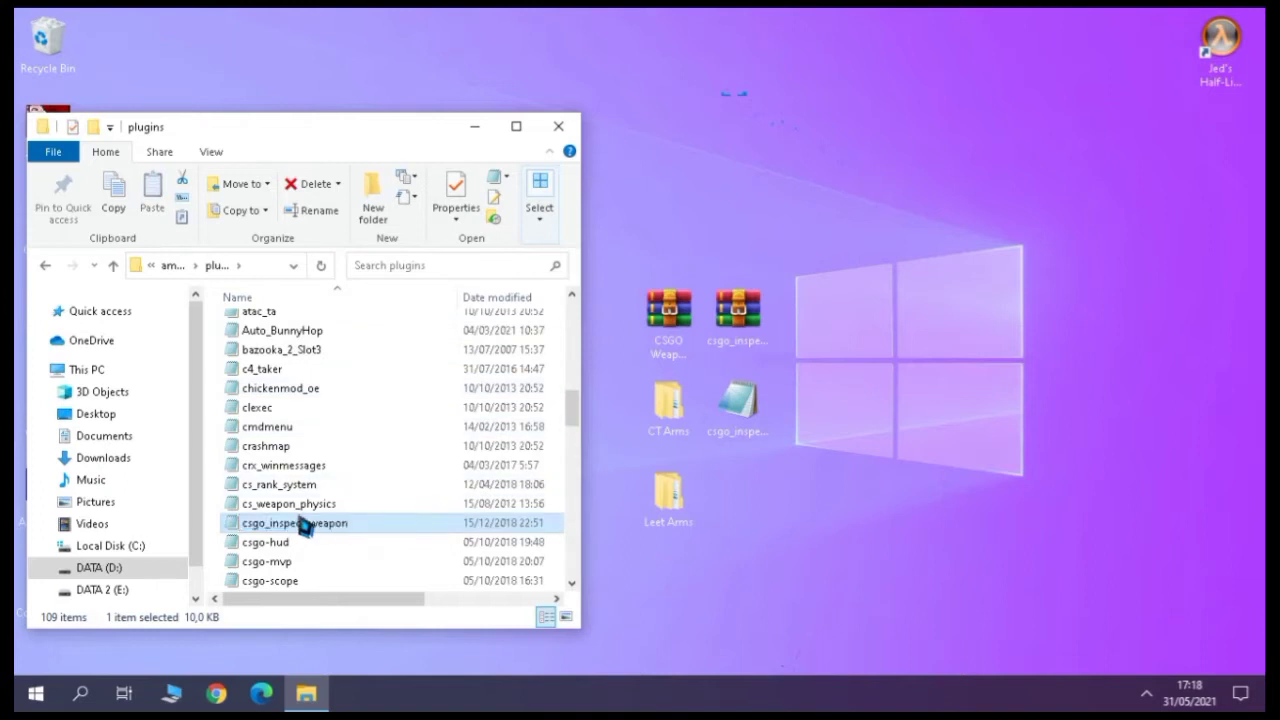
# Step: Go to amxmodx's configs folder and open the plugins configuration file in Notepad
pyautogui.click(180, 268)
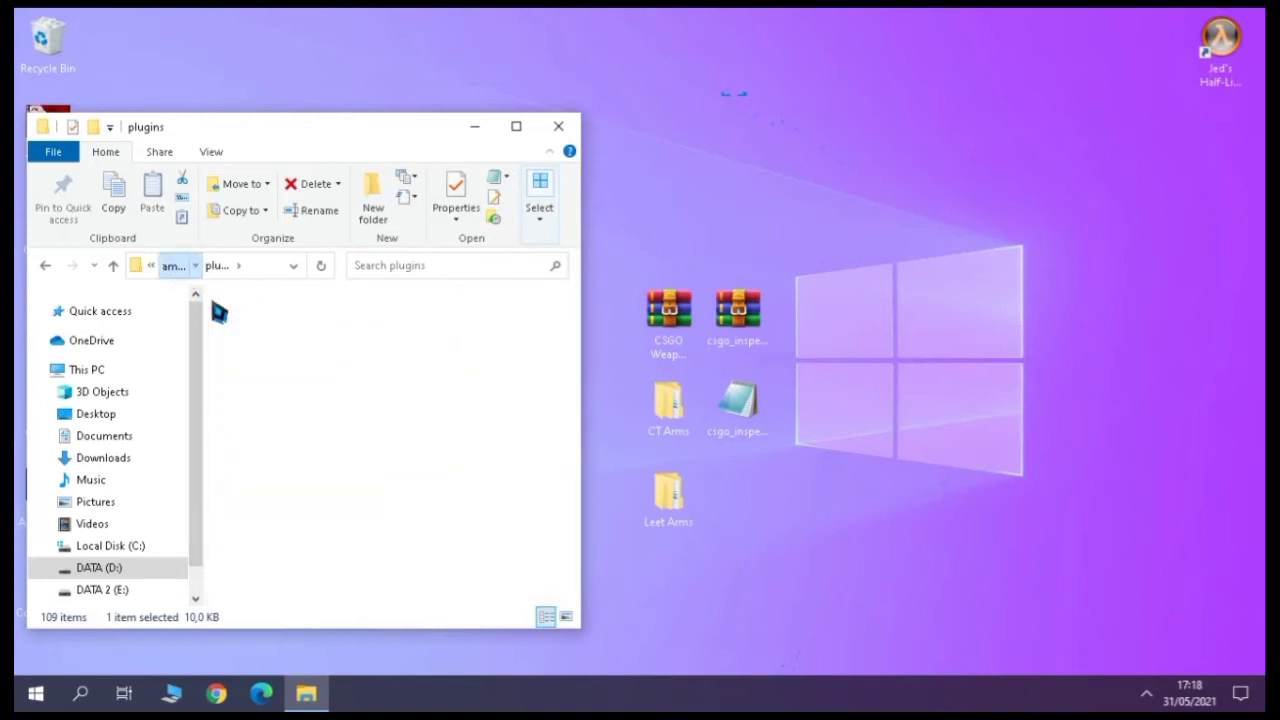
pyautogui.click(270, 328)
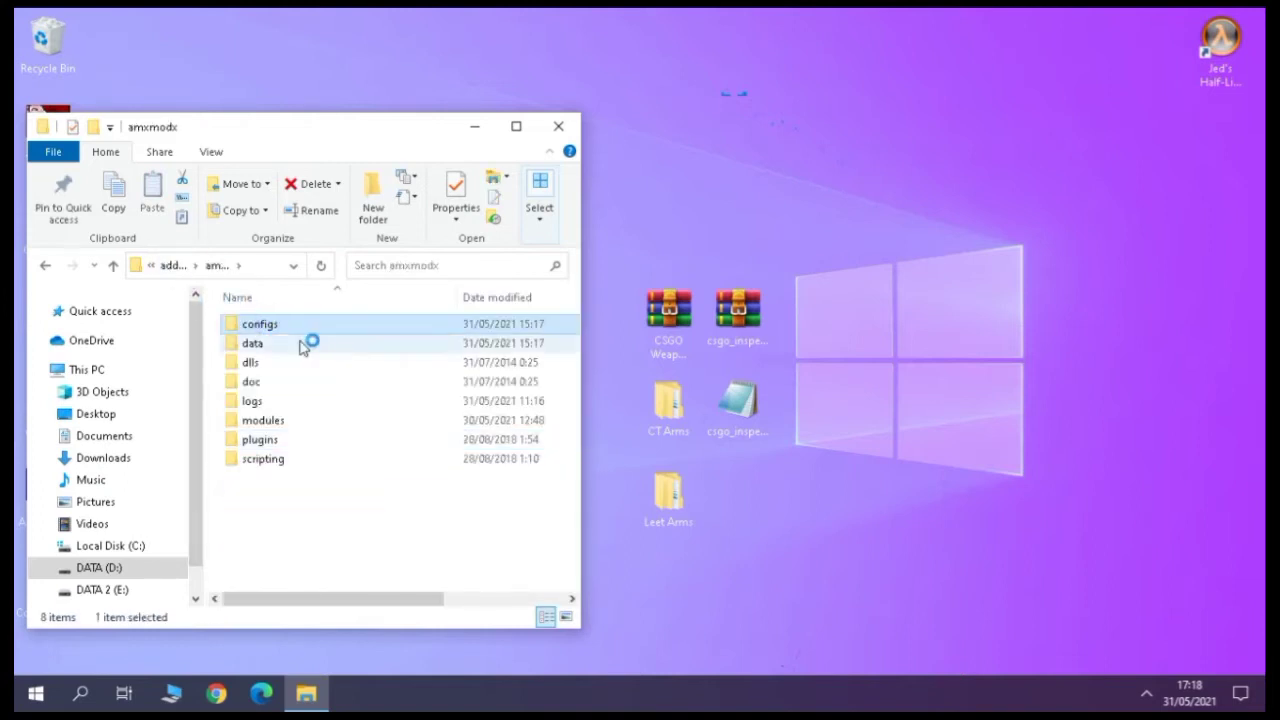
pyautogui.doubleClick(300, 330)
pyautogui.scroll(-2, 325, 365)
pyautogui.scroll(-2, 323, 370)
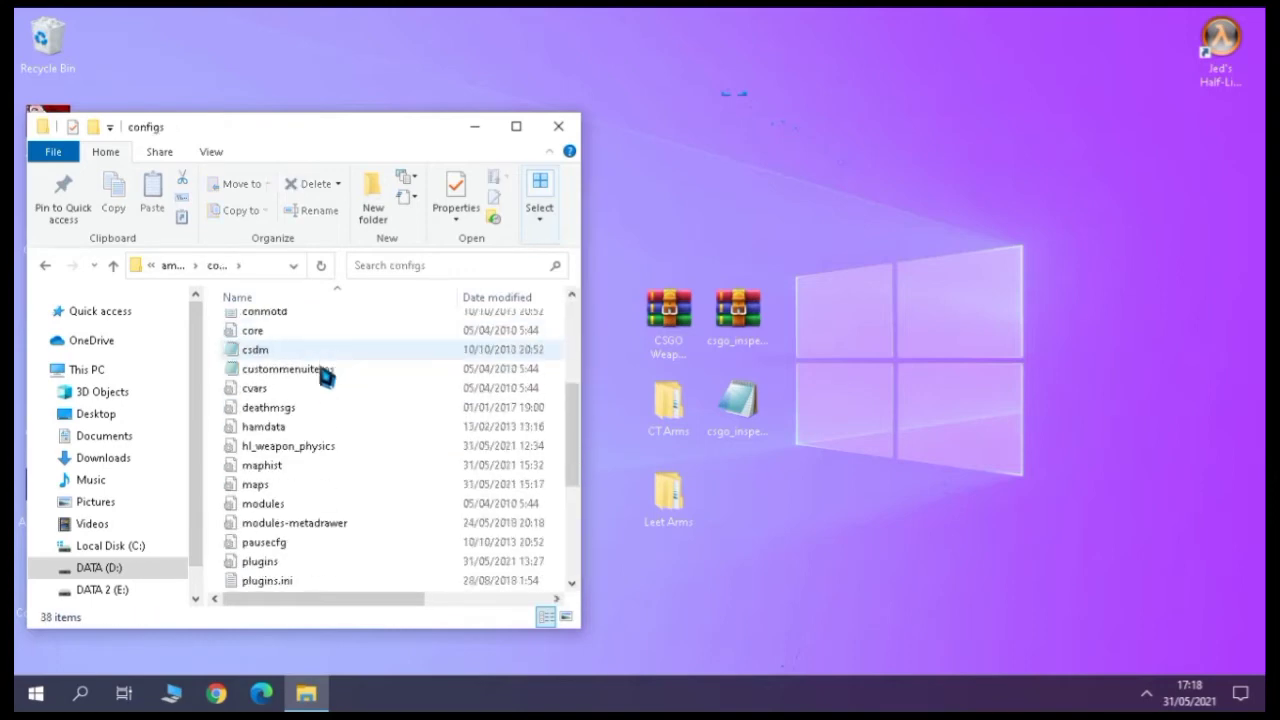
pyautogui.scroll(-1, 280, 520)
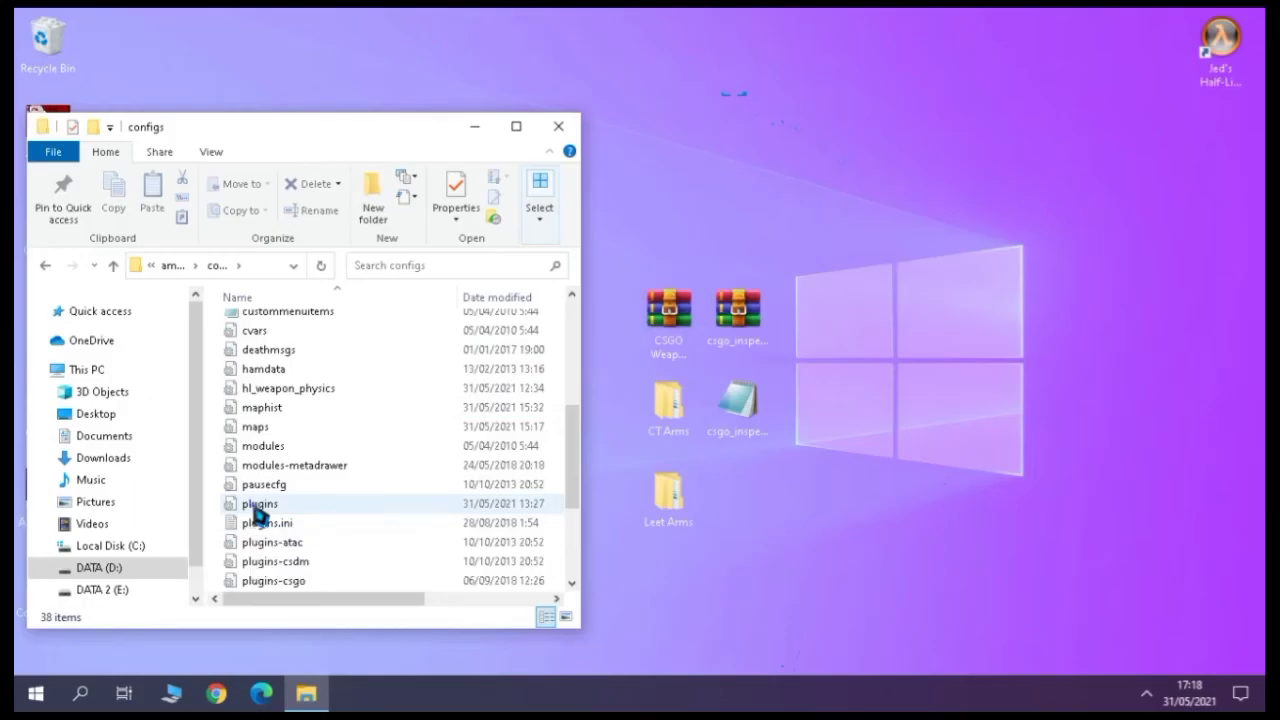
pyautogui.click(257, 508)
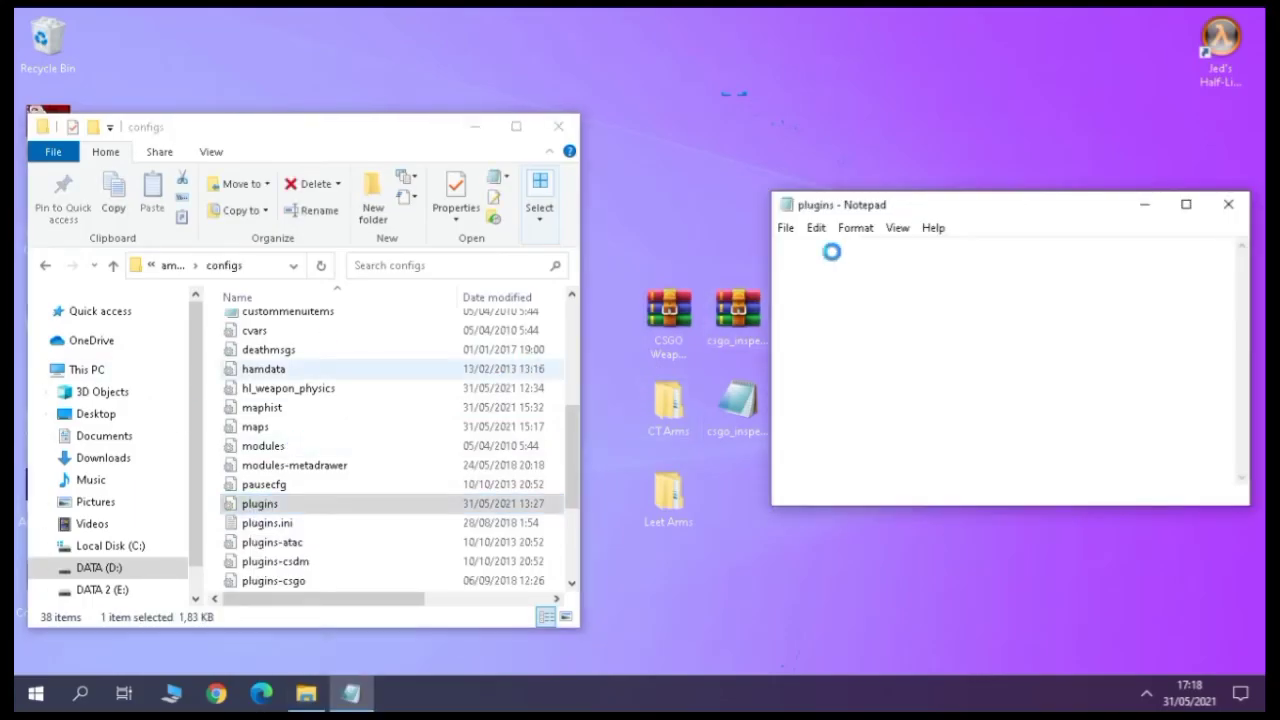
# Step: Delete the csgo_inspect_weapon.amxx line from the custom third-party plugins list at the end of the file
pyautogui.scroll(-12, 977, 263)
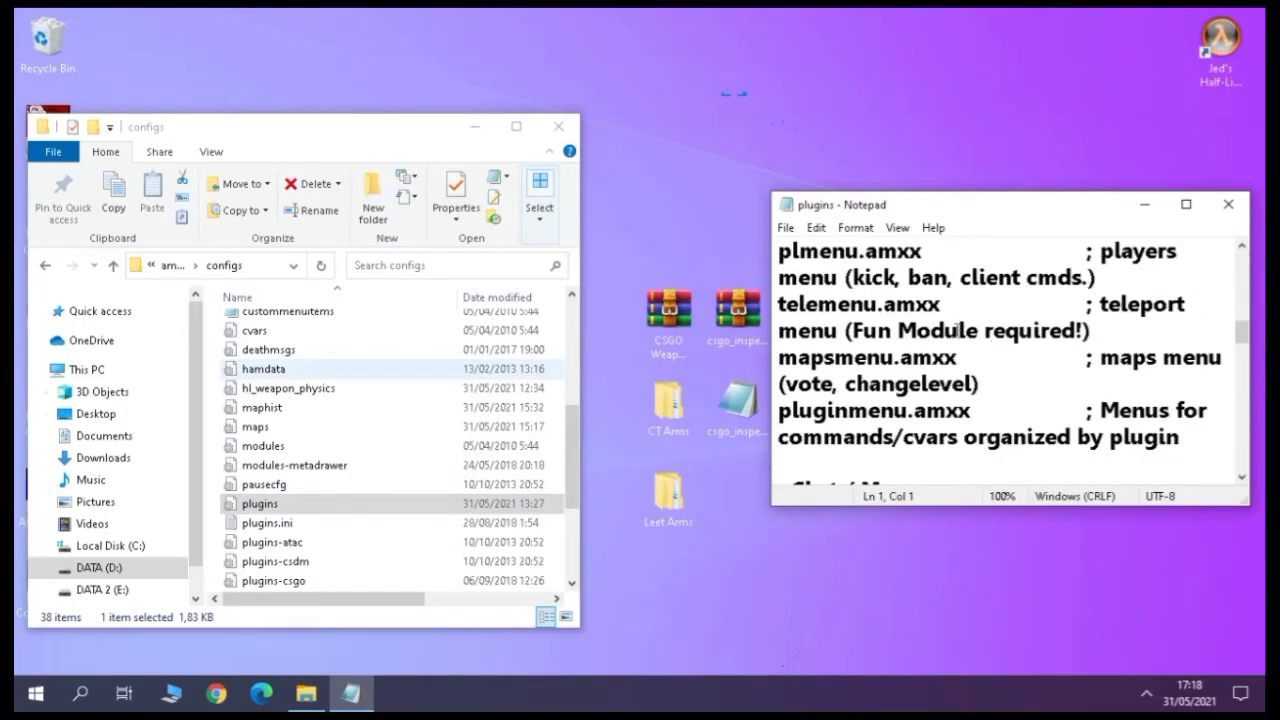
pyautogui.scroll(-10, 1044, 348)
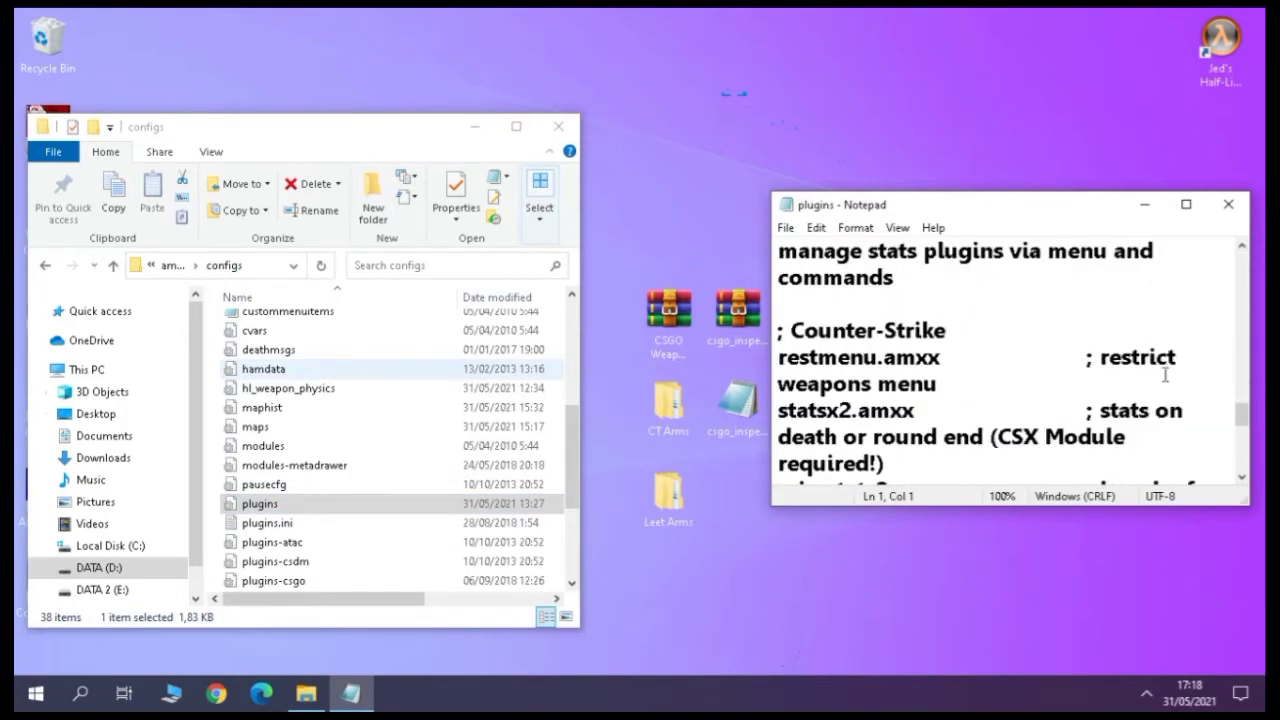
pyautogui.scroll(-2, 862, 426)
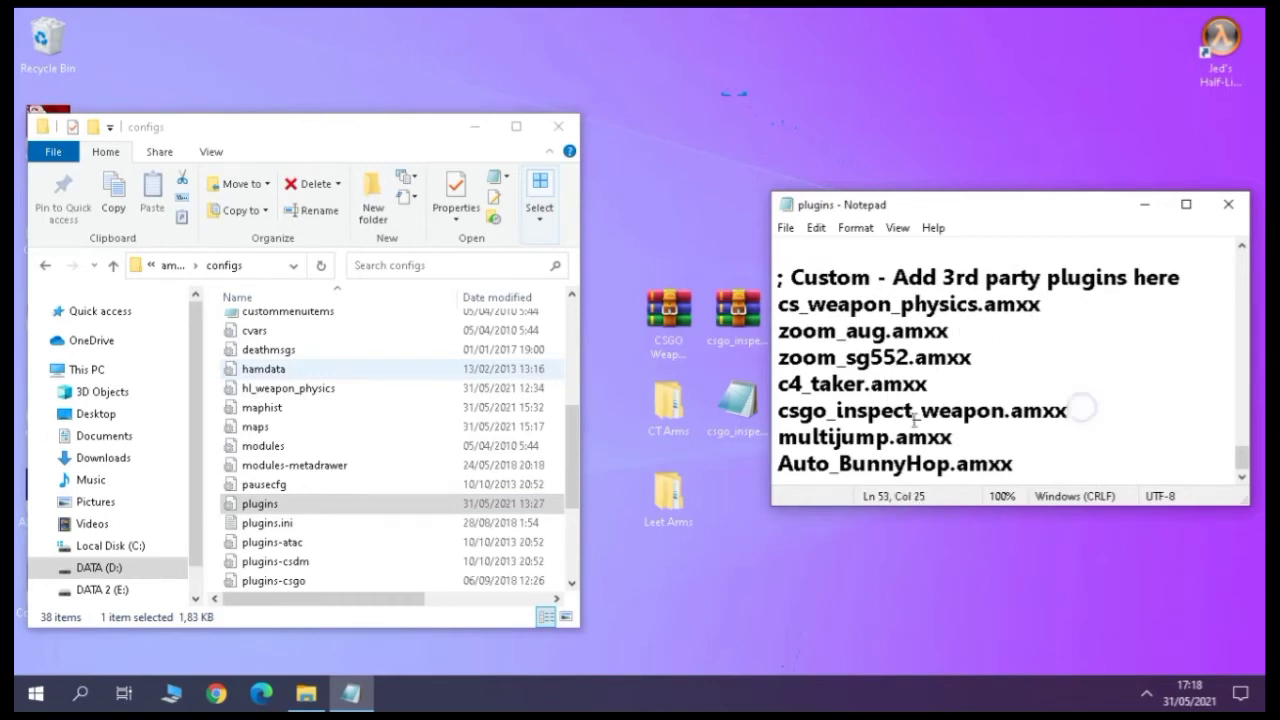
pyautogui.keyDown('shift'); pyautogui.click(776, 418); pyautogui.keyUp('shift')
pyautogui.press('BackSpace')
pyautogui.press('BackSpace')
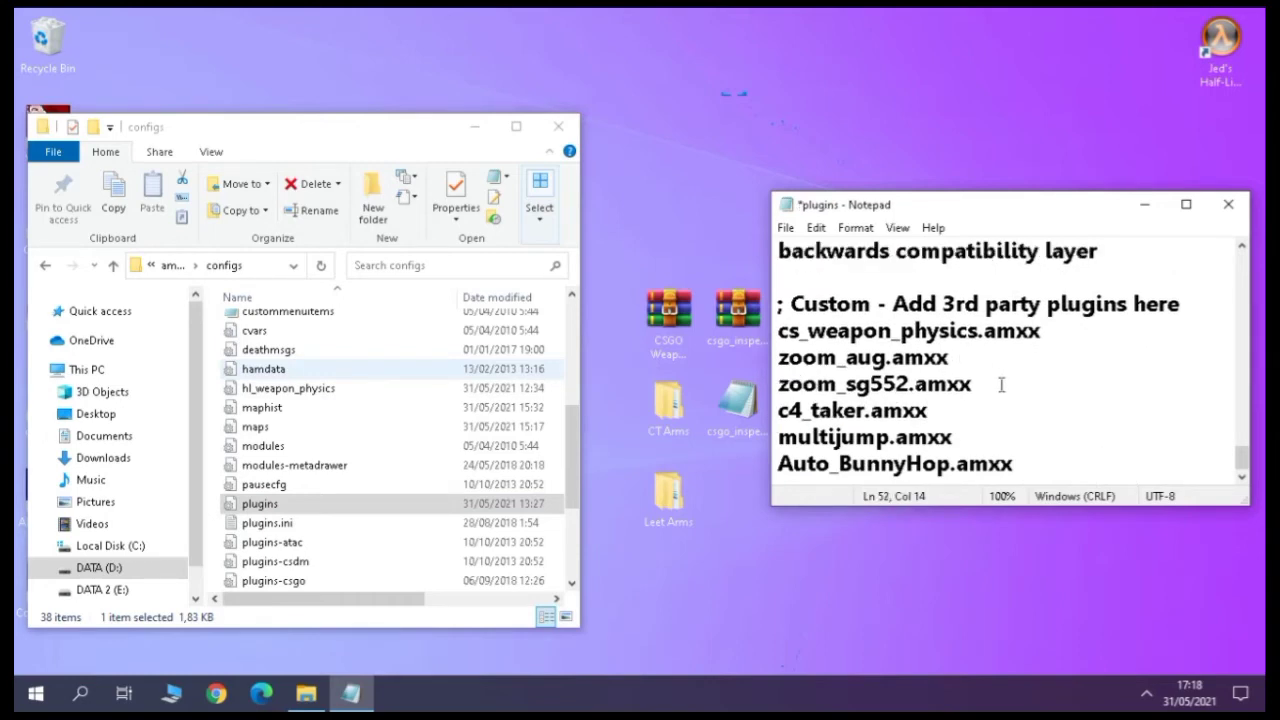
# Step: Add csgo_inspect_weapon.amxx on a new line below Auto_BunnyHop.amxx, and select that line
pyautogui.press('Return')
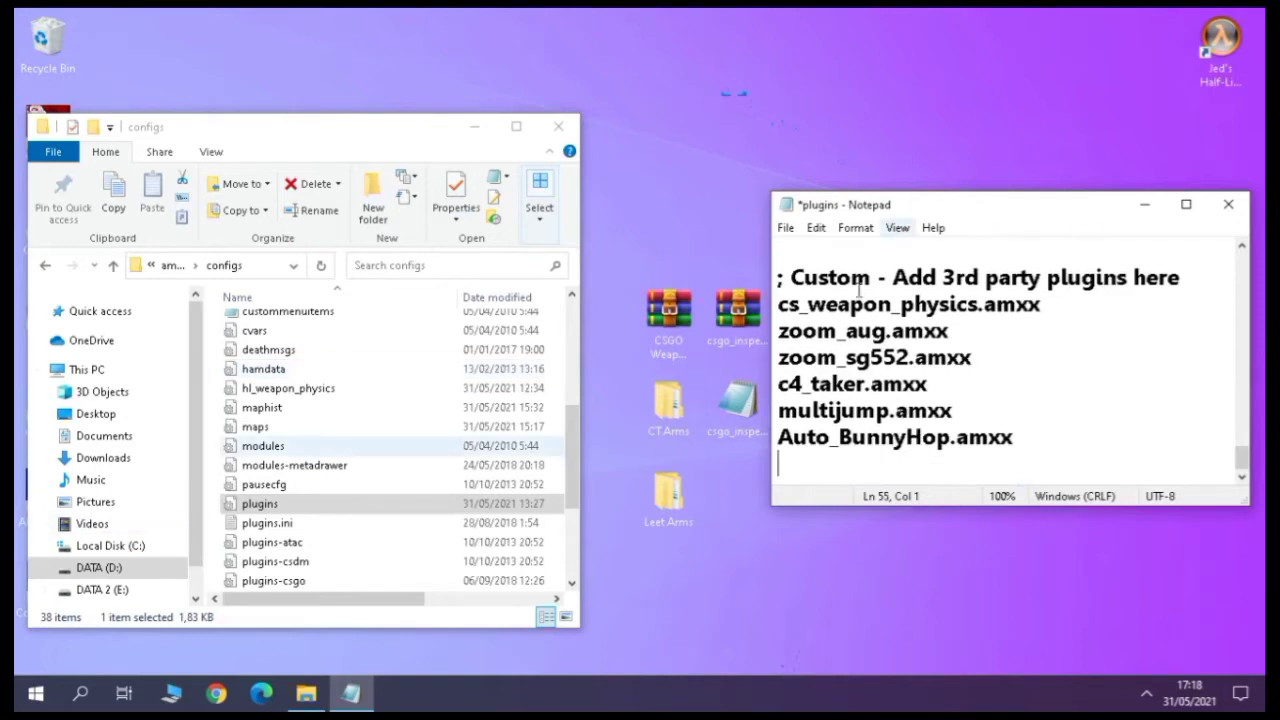
pyautogui.hotkey('ctrl', 'v')
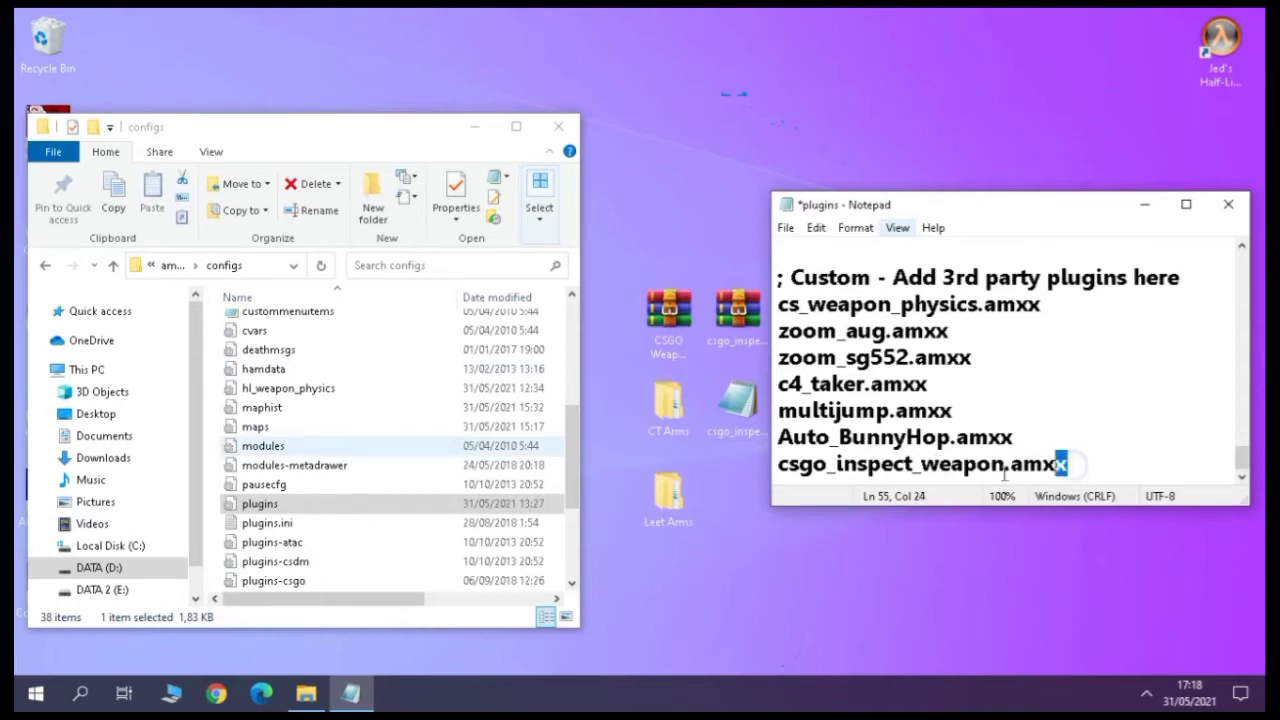
pyautogui.moveTo(1004, 474); pyautogui.dragTo(795, 474)
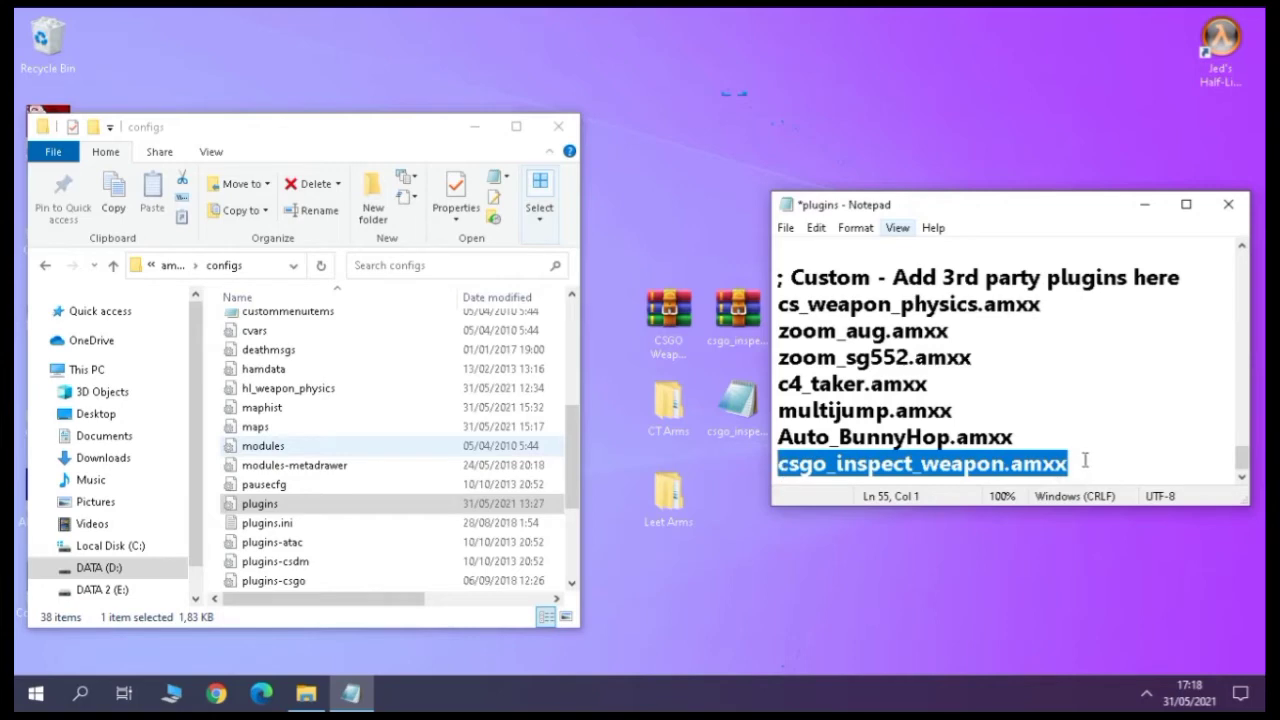
# Step: Save the plugins configuration file with the csgo_inspect_weapon.amxx line and close Notepad
pyautogui.moveTo(1085, 459); pyautogui.dragTo(778, 463)
pyautogui.click(1139, 467)
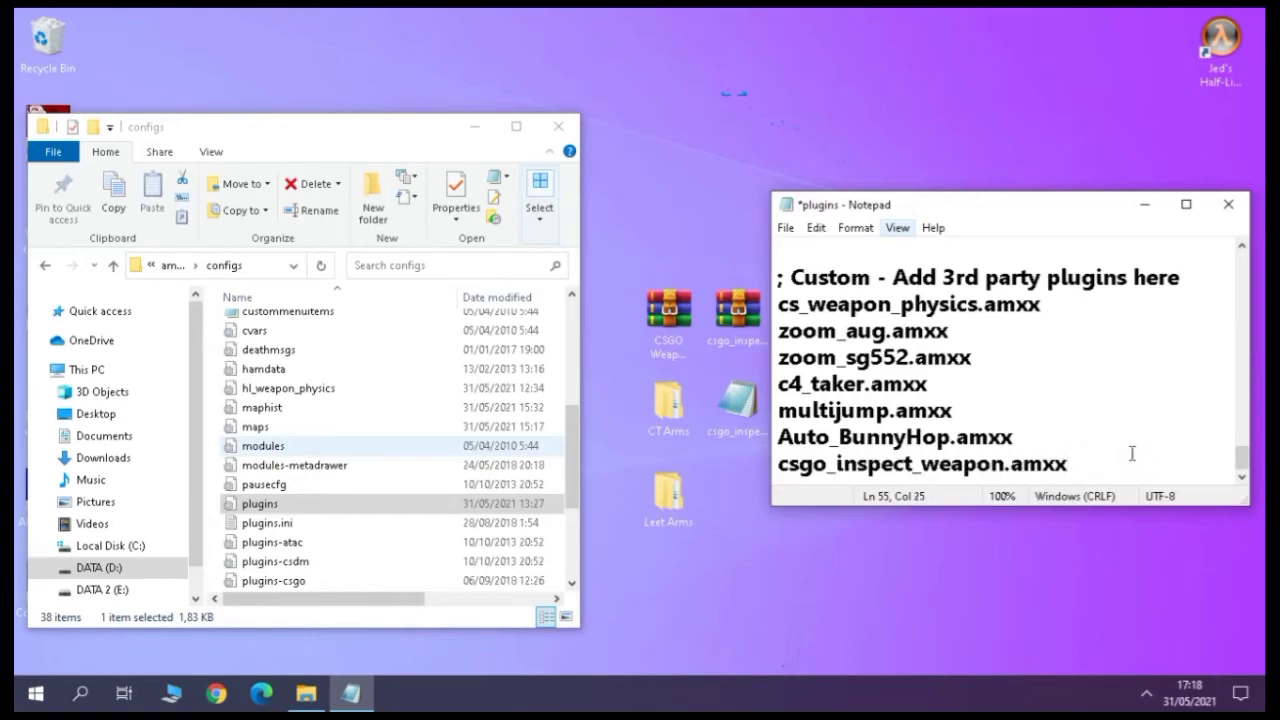
pyautogui.click(786, 228)
pyautogui.click(825, 316)
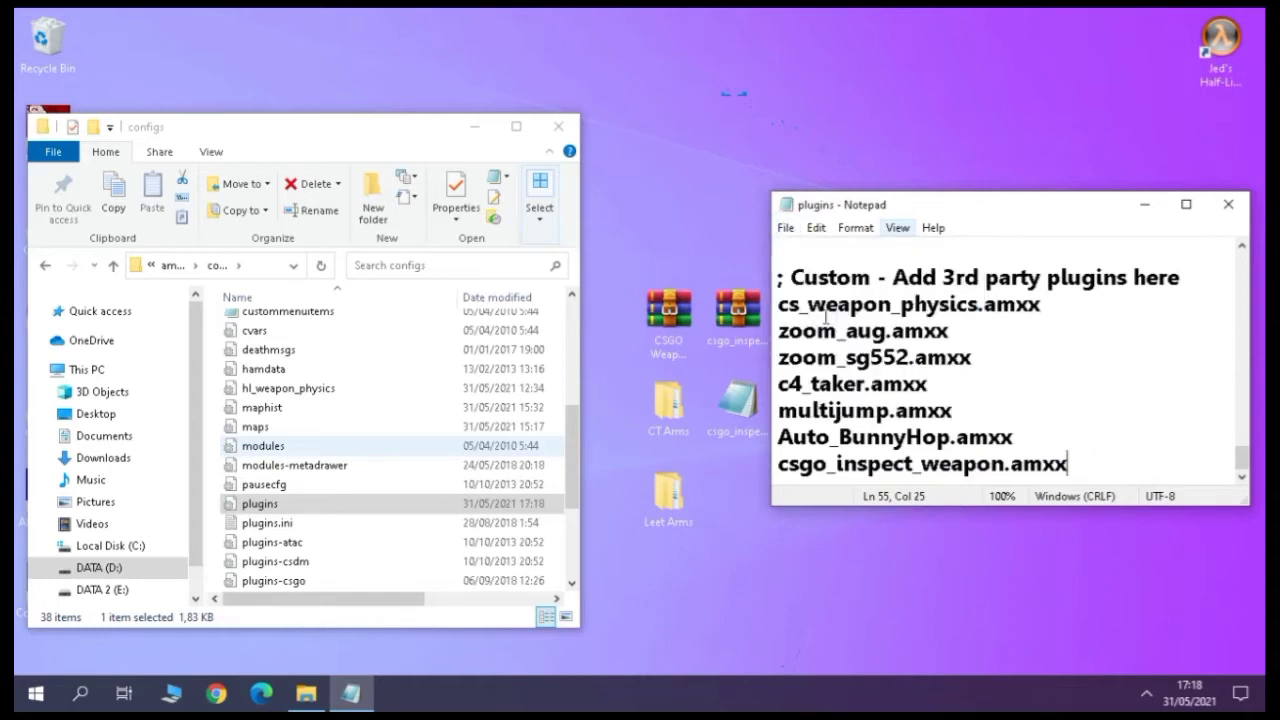
pyautogui.click(1230, 206)
# Step: Go from amxmodx's configs folder back up to the mod's cstrike folder
pyautogui.moveTo(333, 137); pyautogui.dragTo(334, 126)
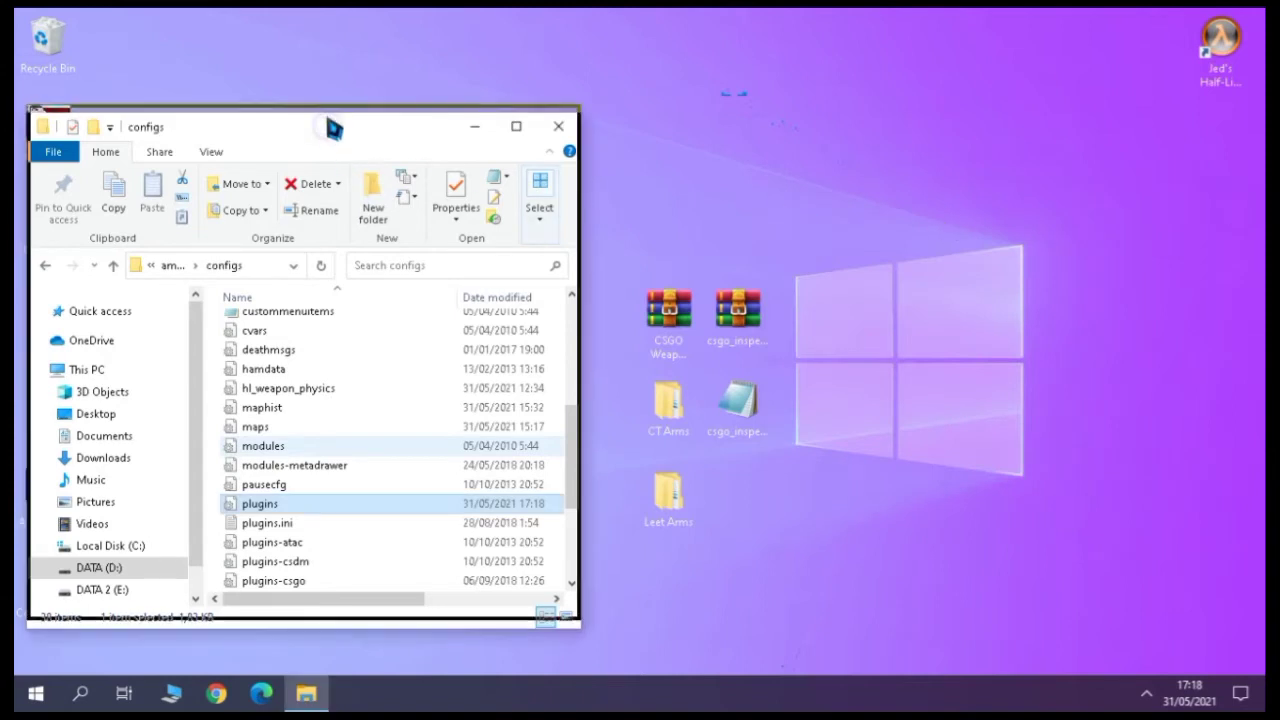
pyautogui.click(151, 254)
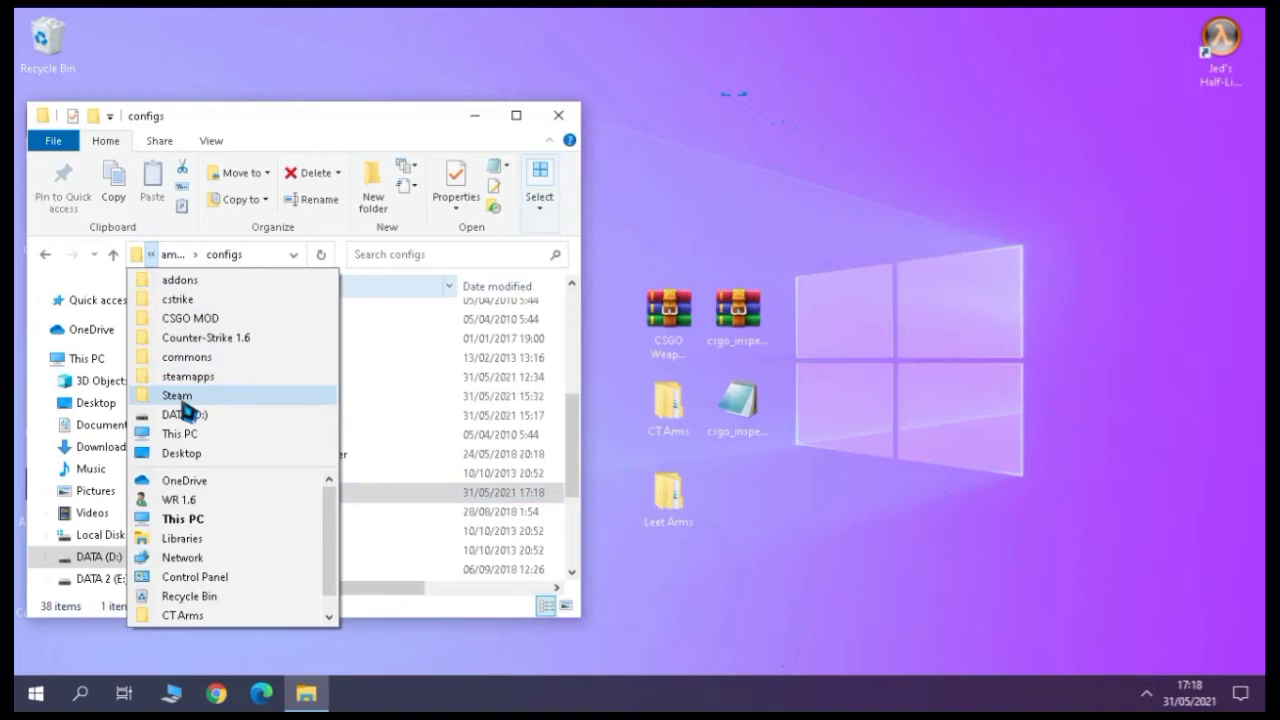
pyautogui.click(190, 299)
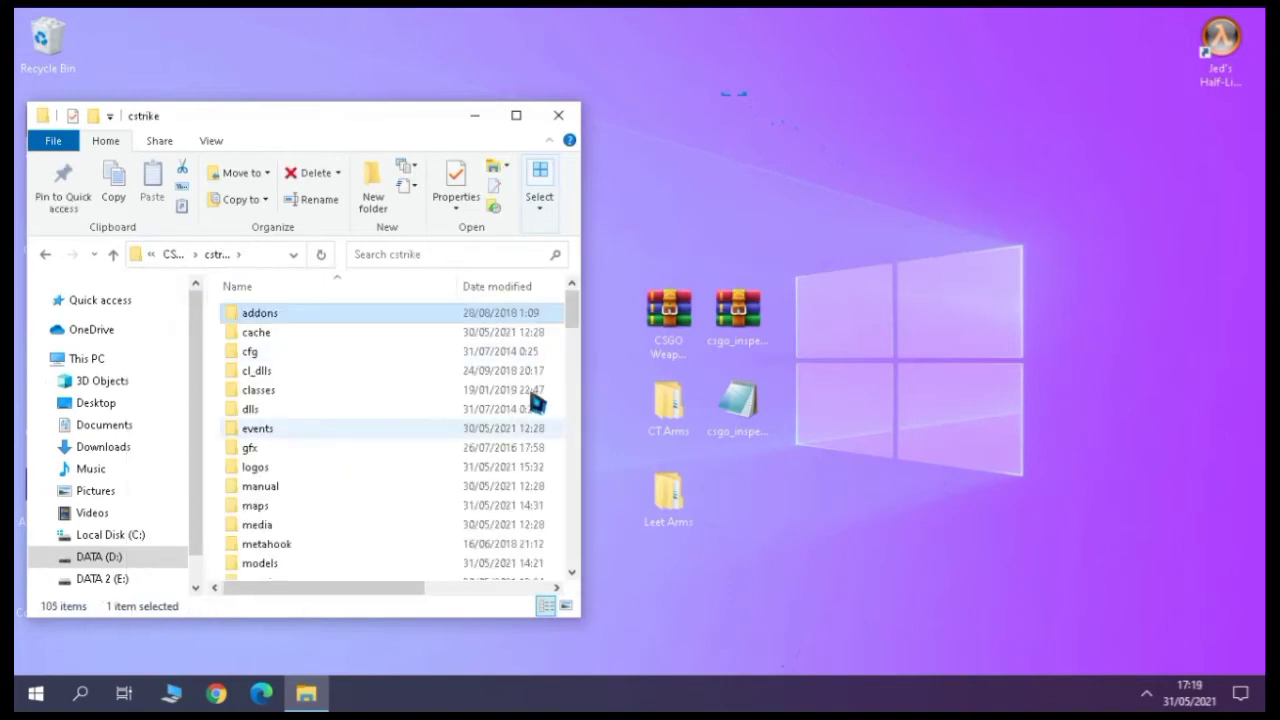
# Step: Move the CT Arms and Leet Arms folders together to the free desktop space beside the archives
pyautogui.moveTo(612, 394); pyautogui.dragTo(694, 549)
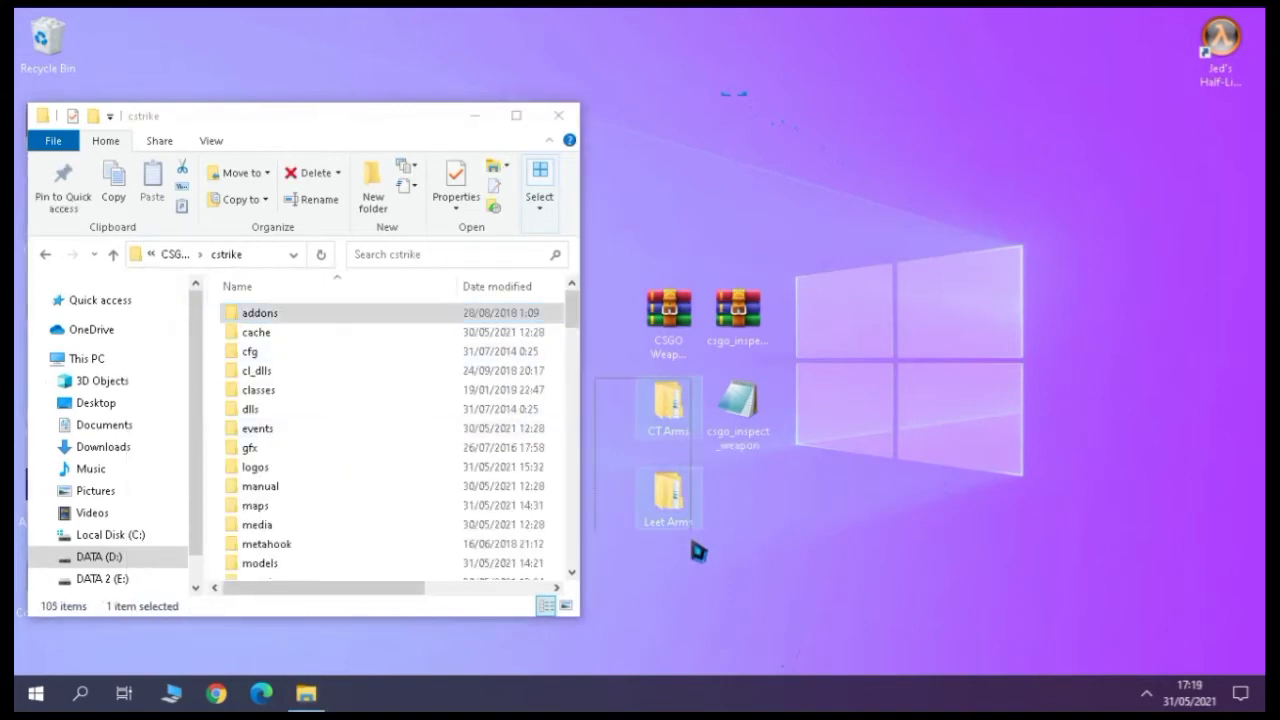
pyautogui.moveTo(681, 417); pyautogui.dragTo(812, 351)
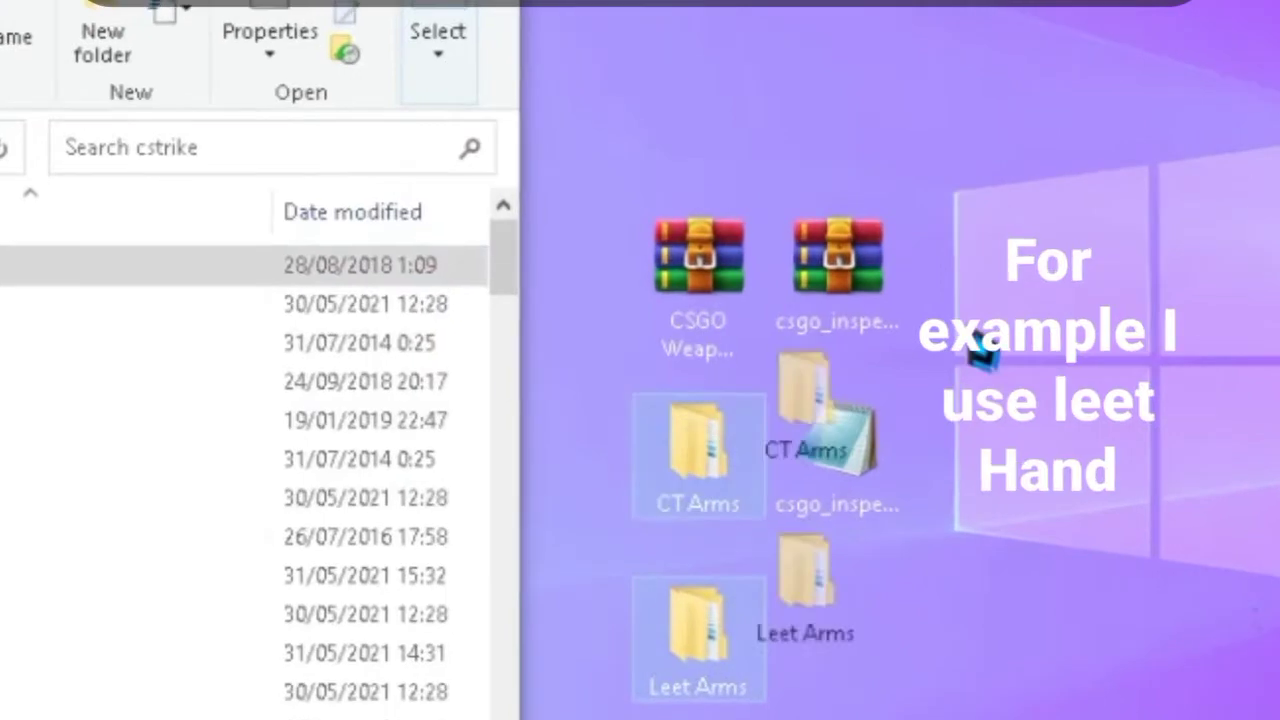
pyautogui.moveTo(983, 343); pyautogui.dragTo(991, 286)
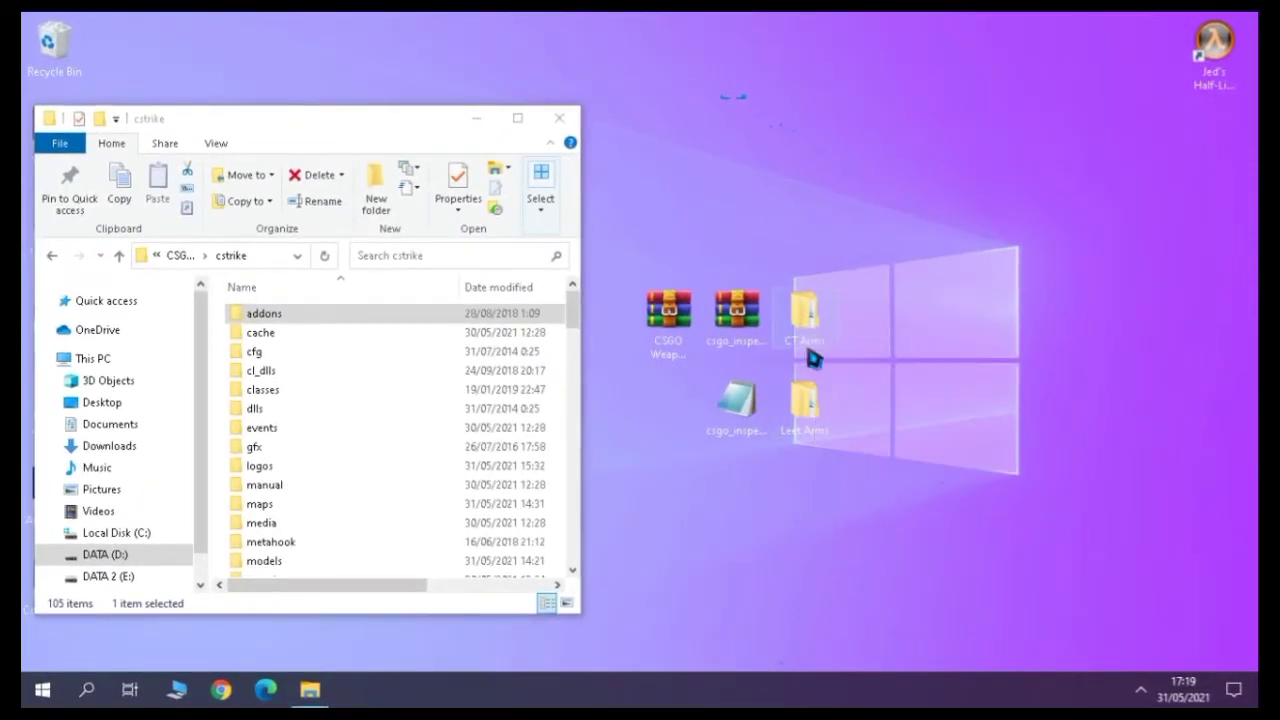
# Step: Open the Leet Arms folder in a window beside the mod's cstrike folder and go into its cstrike subfolder
pyautogui.doubleClick(810, 408)
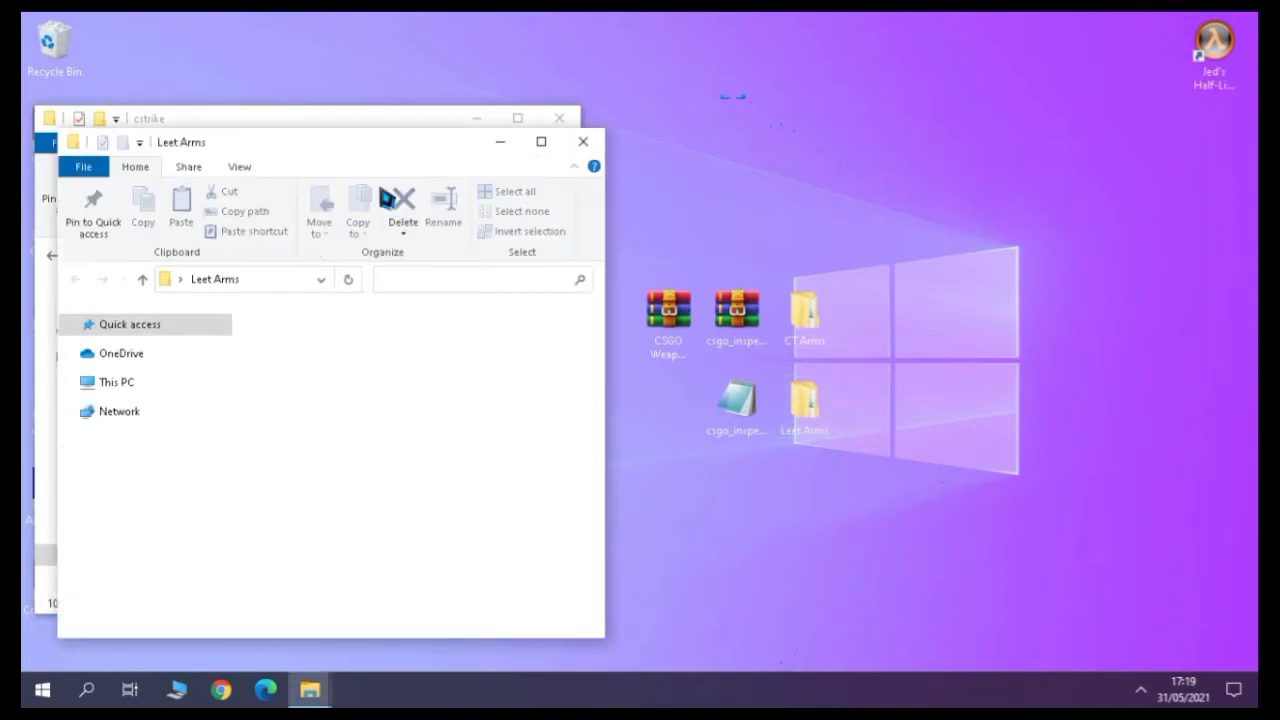
pyautogui.moveTo(318, 157); pyautogui.dragTo(903, 131)
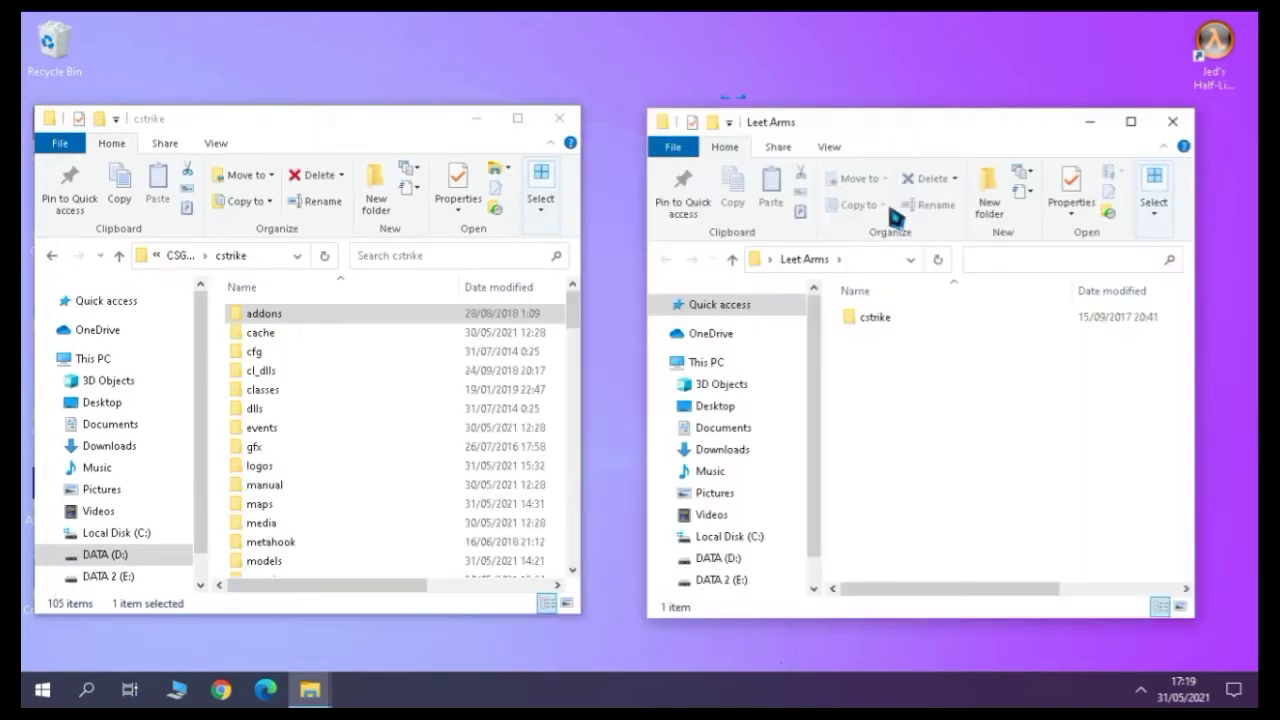
pyautogui.click(890, 318)
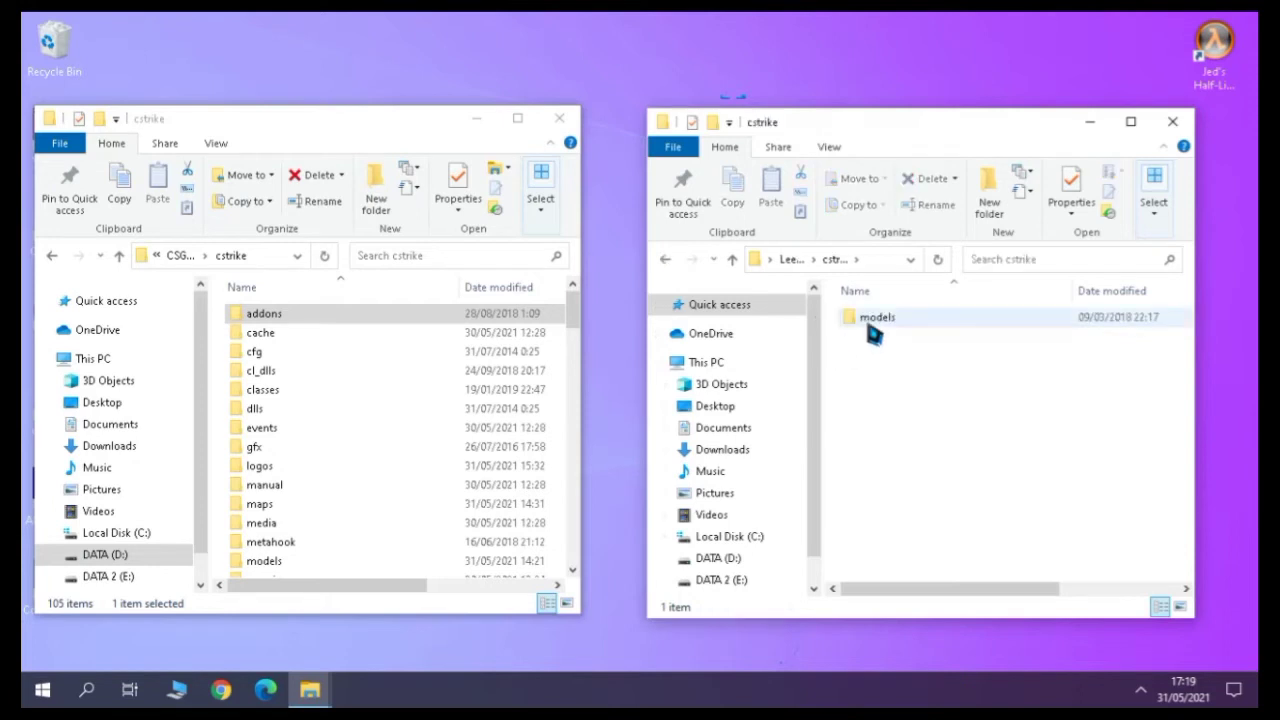
# Step: Copy the Leet Arms models folder into the mod's cstrike folder, replacing files with the same names, and close the Leet Arms window
pyautogui.click(880, 320)
pyautogui.scroll(-1, 343, 380)
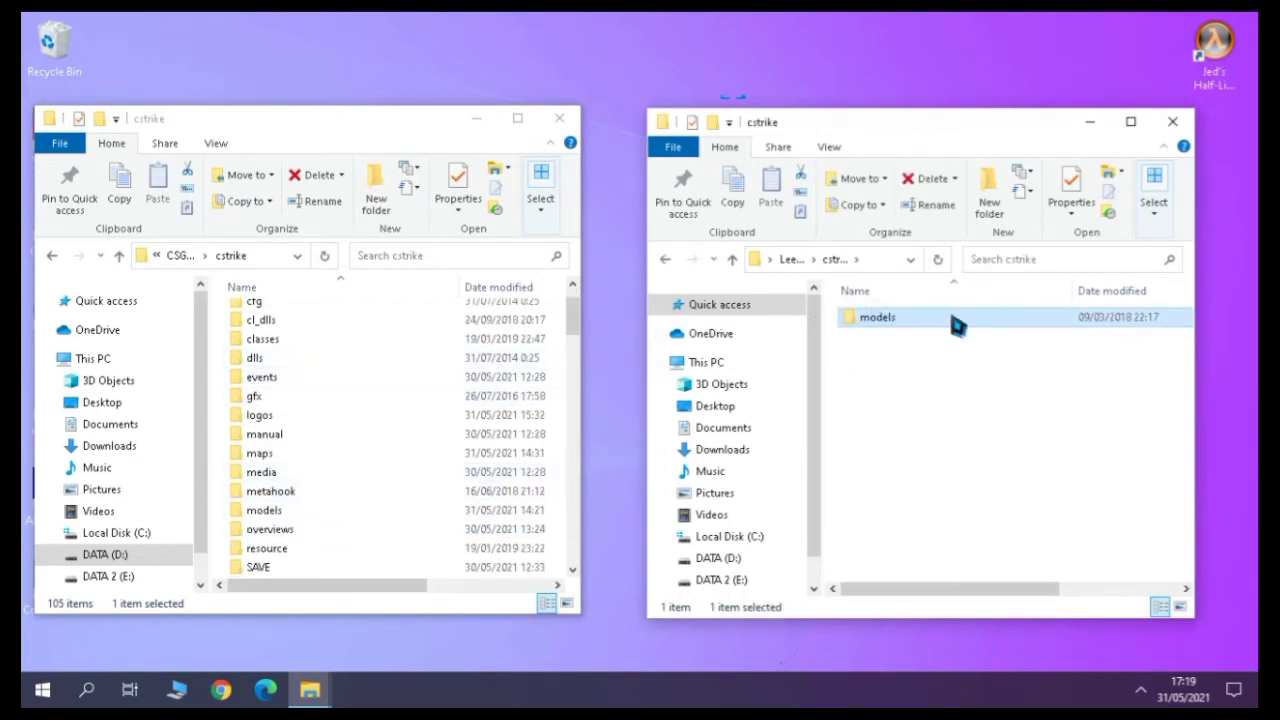
pyautogui.moveTo(787, 303); pyautogui.dragTo(220, 432)
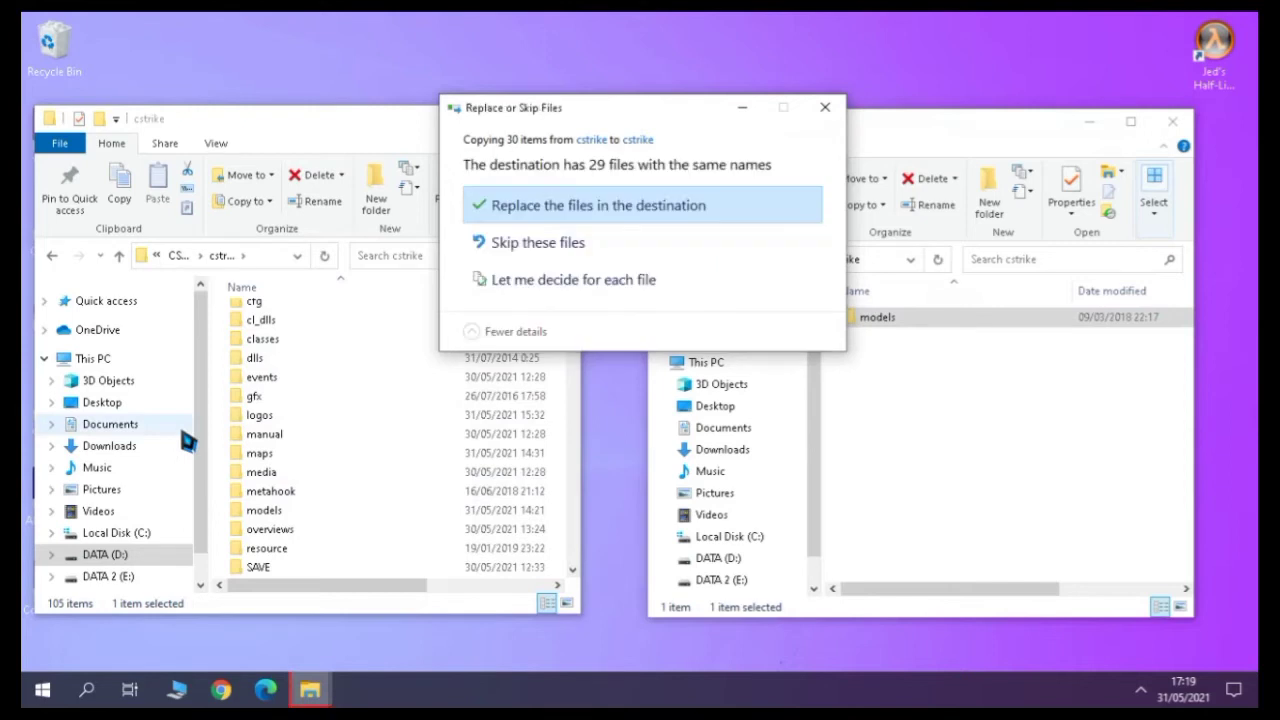
pyautogui.click(640, 212)
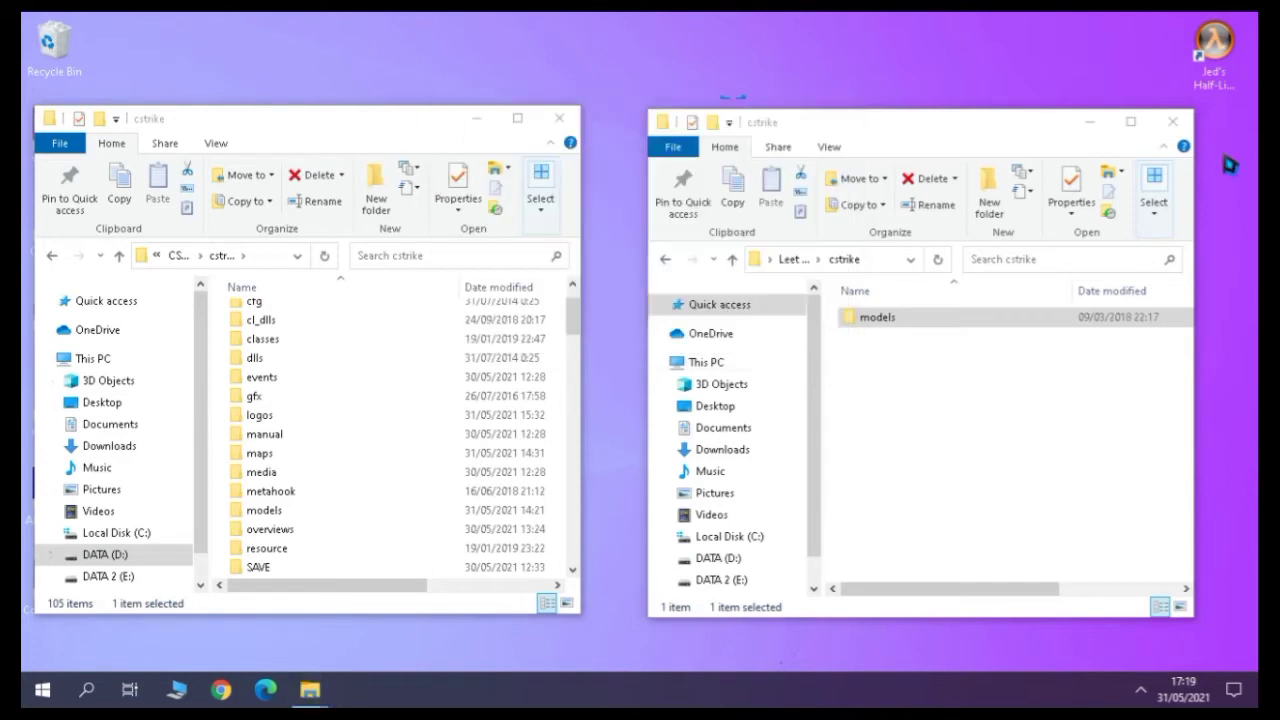
pyautogui.click(1177, 123)
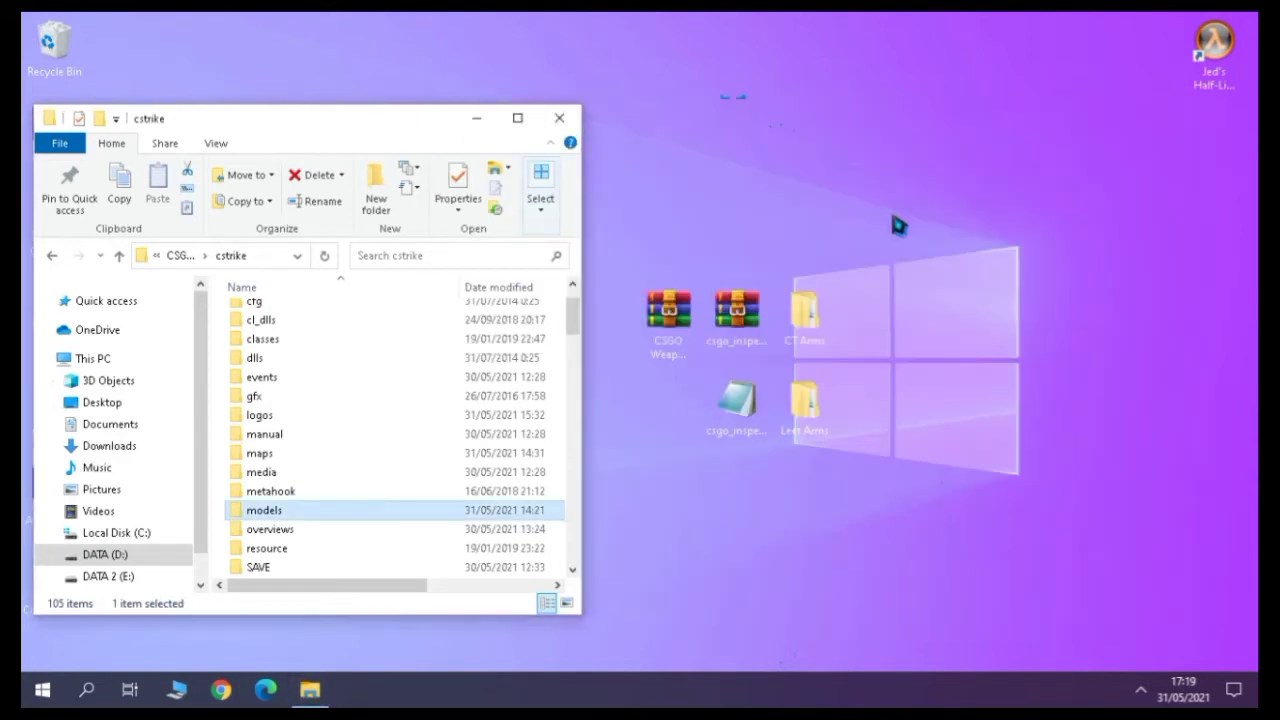
# Step: Refresh the desktop and move the cstrike folder window so the desktop shortcuts are uncovered
pyautogui.rightClick(828, 148)
pyautogui.click(897, 199)
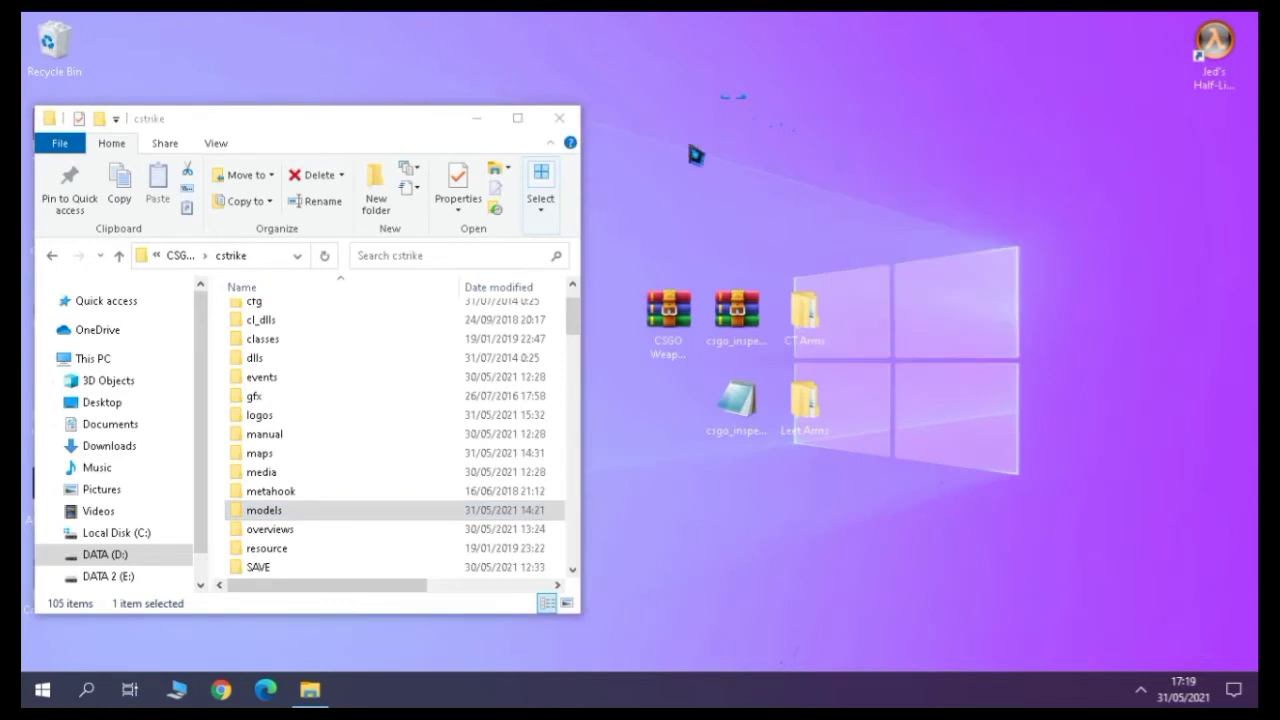
pyautogui.moveTo(300, 118); pyautogui.dragTo(626, 113)
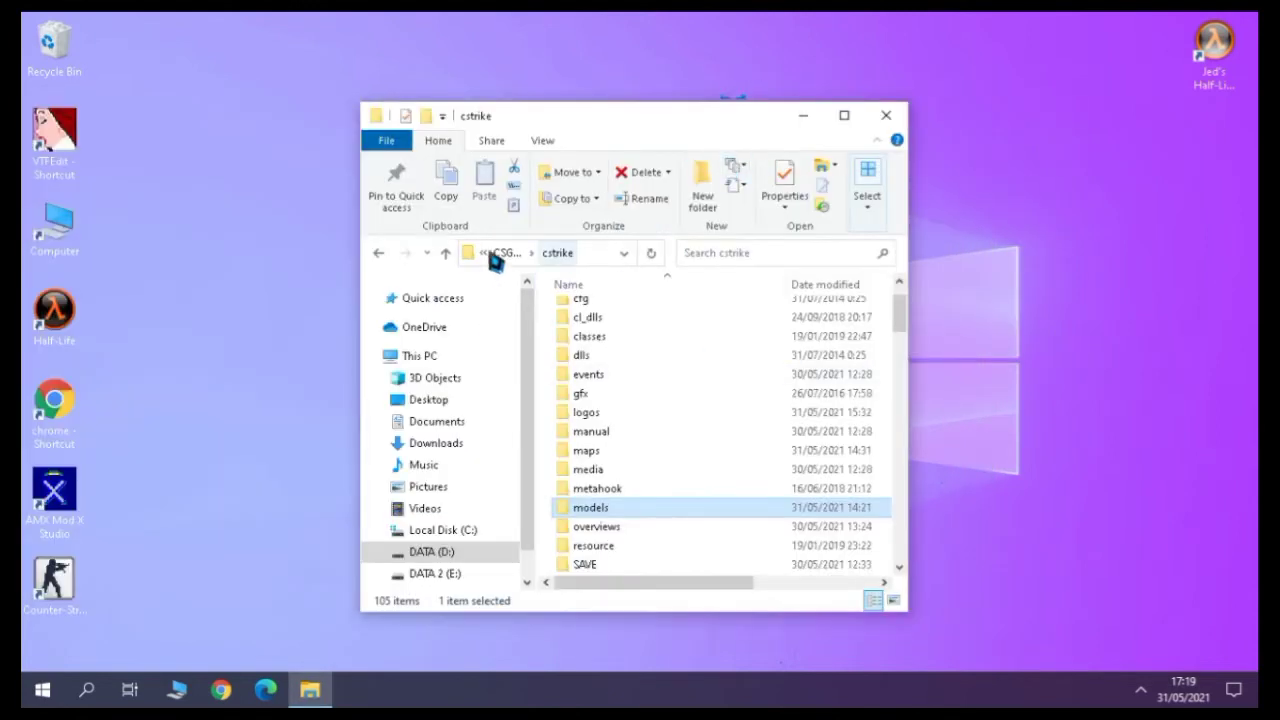